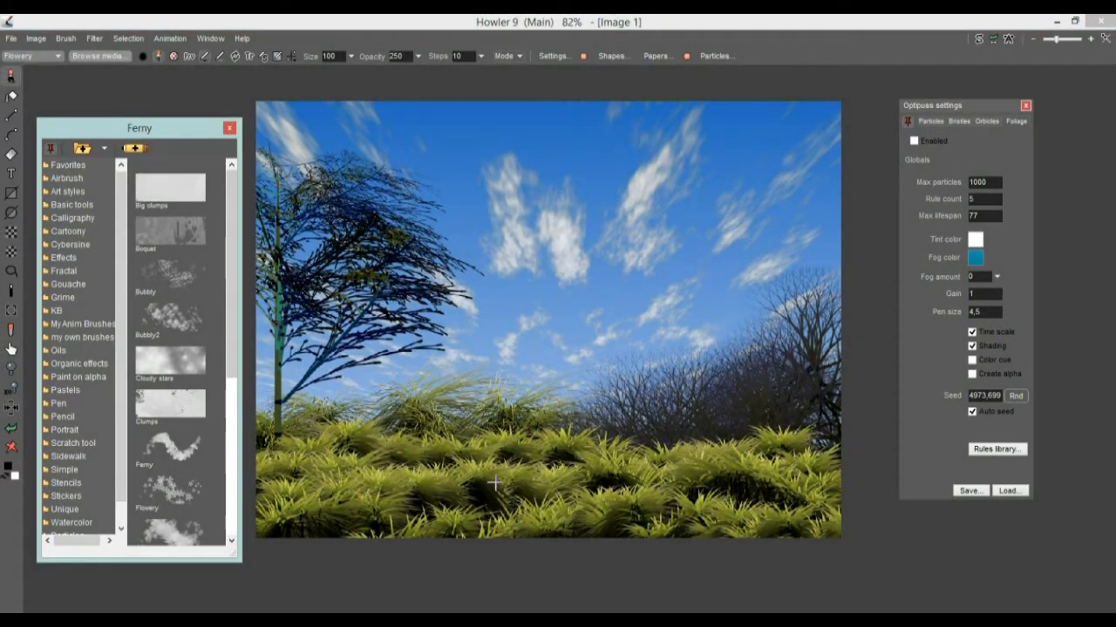
# Paint two wide strokes of small dark fern-like clusters across the grass at the canvas bottom
pyautogui.moveTo(425, 503)
pyautogui.mouseDown()
pyautogui.moveTo(458, 483)
pyautogui.moveTo(657, 515)
pyautogui.moveTo(664, 494)
pyautogui.mouseUp()
pyautogui.moveTo(324, 486)
pyautogui.mouseDown()
pyautogui.moveTo(346, 499)
pyautogui.moveTo(447, 473)
pyautogui.moveTo(695, 475)
pyautogui.moveTo(741, 501)
pyautogui.moveTo(710, 436)
pyautogui.moveTo(614, 444)
pyautogui.moveTo(510, 493)
pyautogui.moveTo(485, 475)
pyautogui.moveTo(264, 472)
pyautogui.moveTo(301, 523)
pyautogui.moveTo(469, 505)
pyautogui.moveTo(581, 528)
pyautogui.moveTo(515, 519)
pyautogui.moveTo(806, 523)
pyautogui.mouseUp()
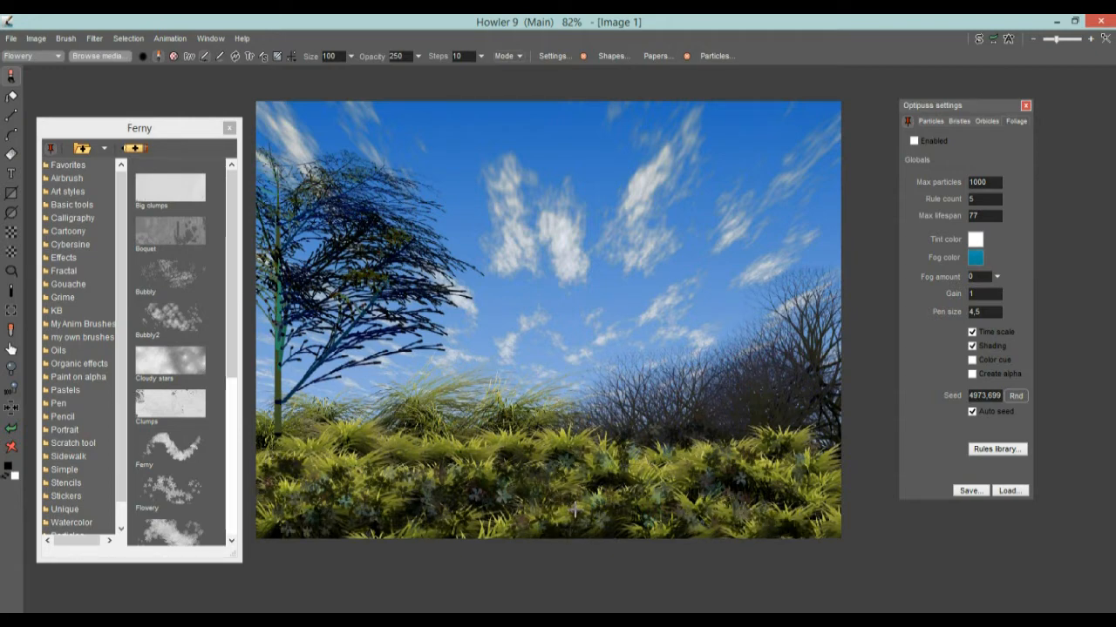
# Look through the Filter and Animation menus without choosing anything, then reposition the Optipuss settings panel
pyautogui.click(96, 40)
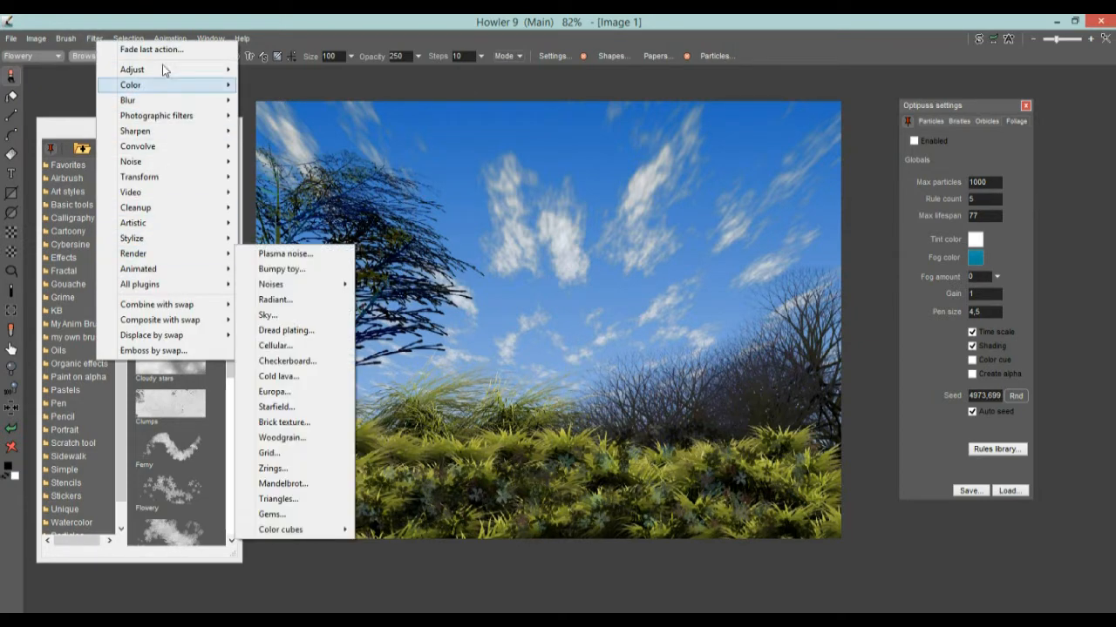
pyautogui.click(174, 22)
pyautogui.click(178, 39)
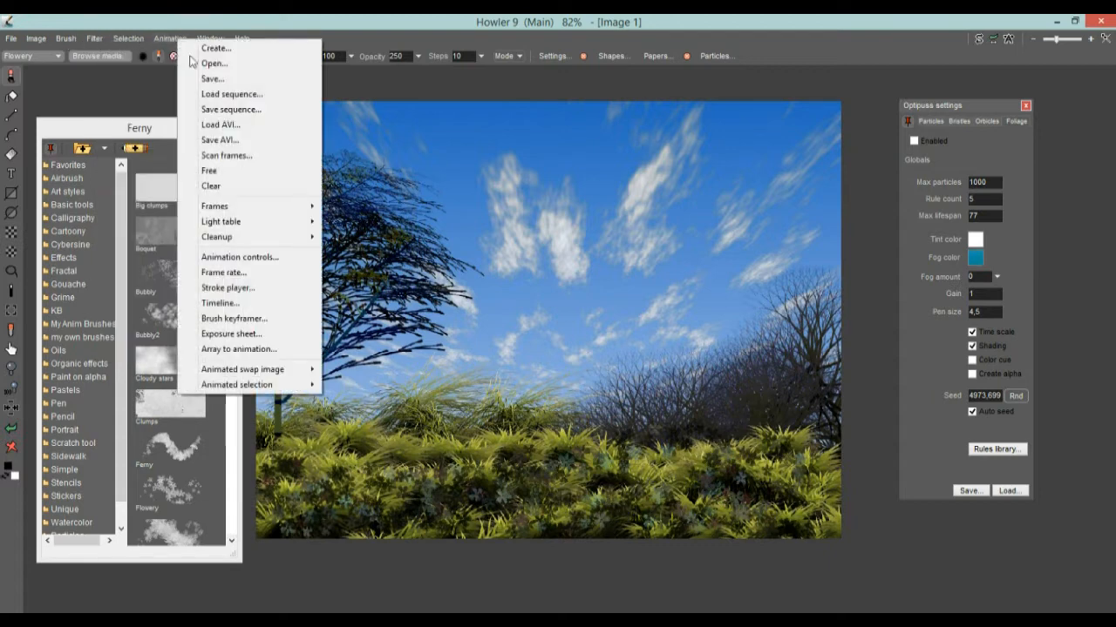
pyautogui.click(715, 55)
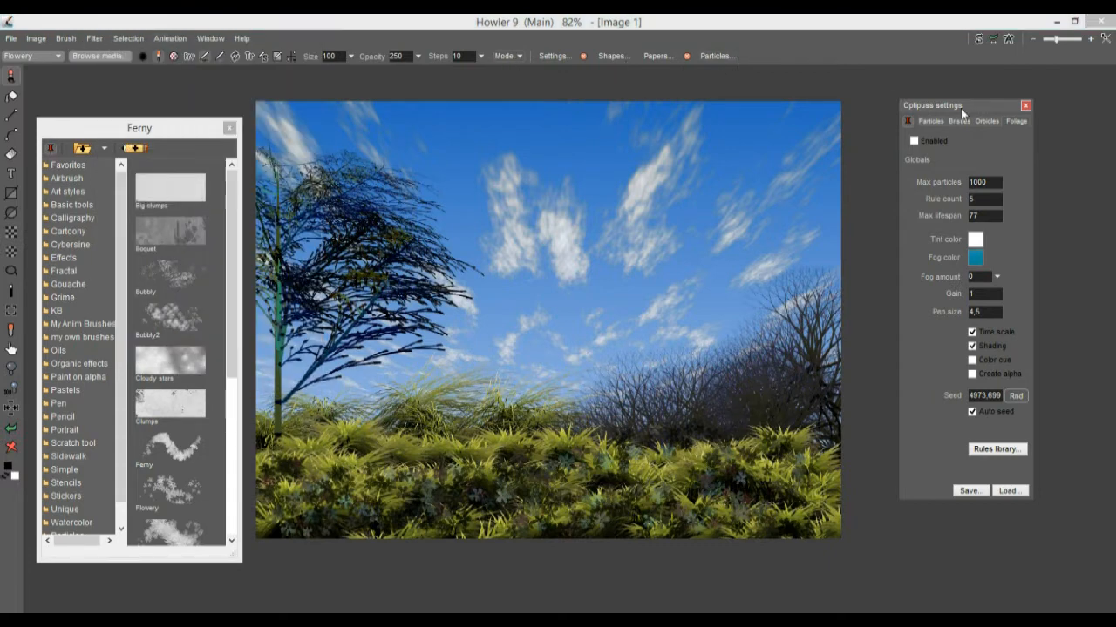
pyautogui.moveTo(960, 108); pyautogui.dragTo(934, 113)
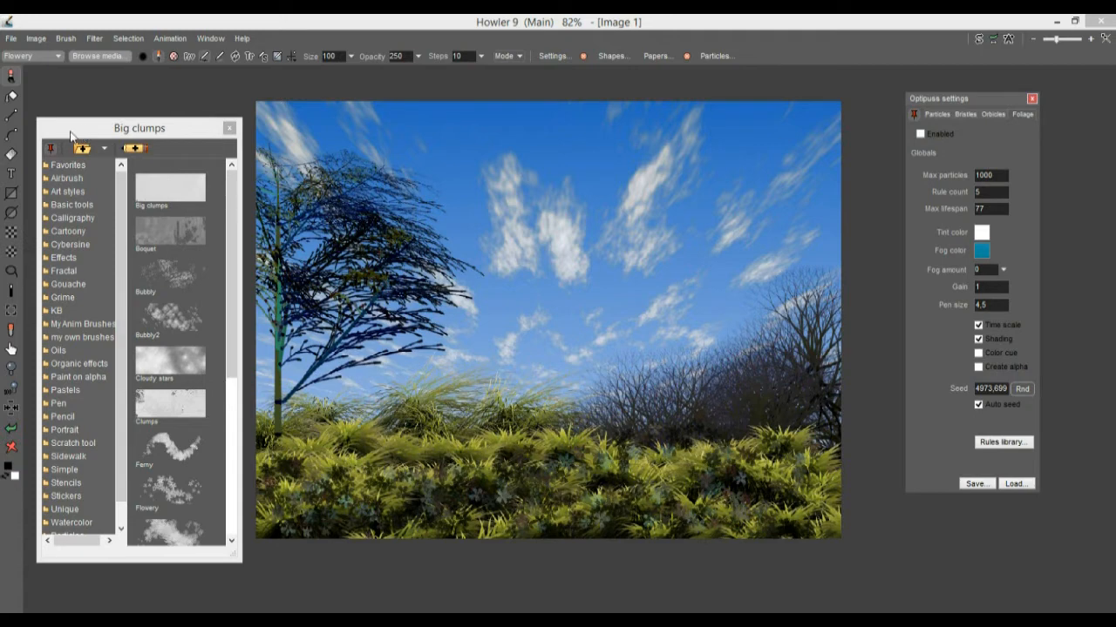
# Move the brush panel, open Organic effects and try Bubbly, Cloudy stars, Clumps and Ferny, ending on Flowery
pyautogui.moveTo(71, 134); pyautogui.dragTo(70, 113)
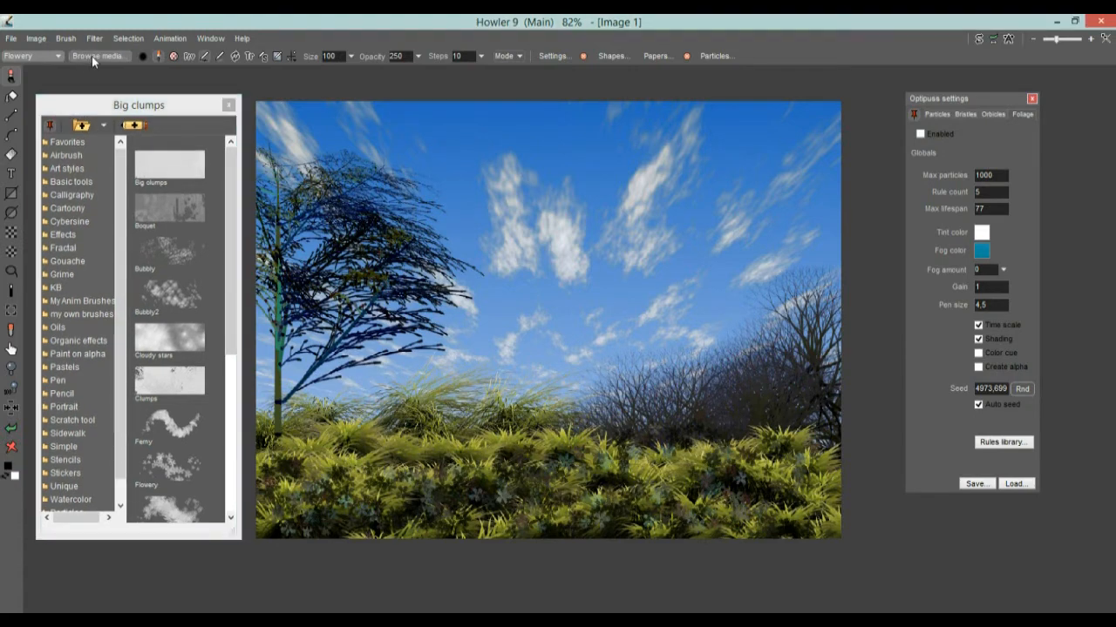
pyautogui.moveTo(81, 107)
pyautogui.mouseDown()
pyautogui.moveTo(242, 111)
pyautogui.moveTo(69, 106)
pyautogui.mouseUp()
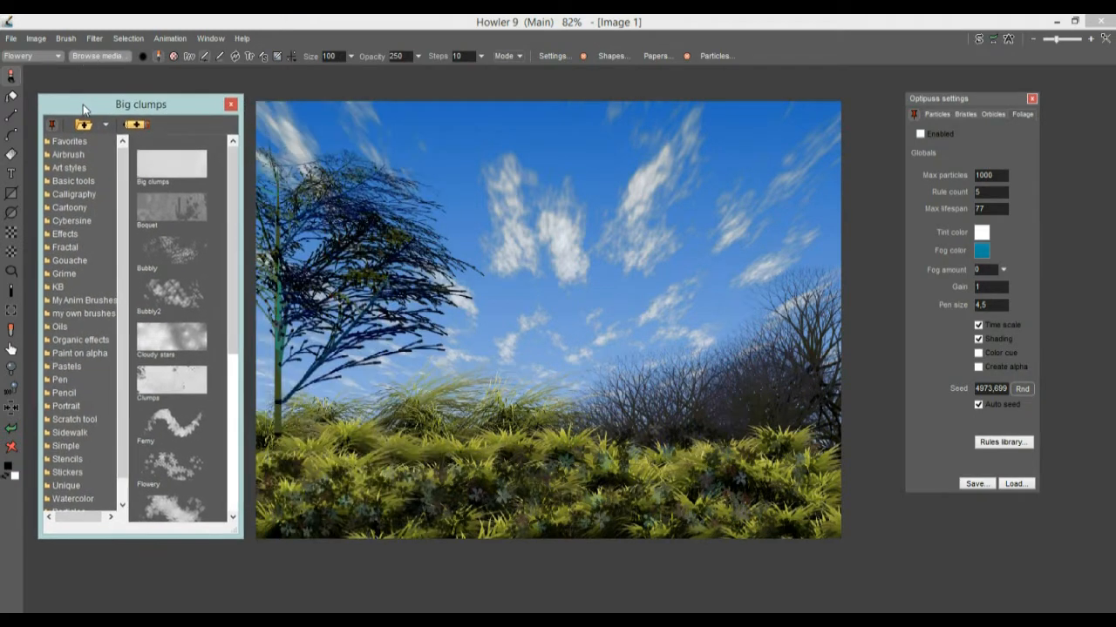
pyautogui.click(74, 338)
pyautogui.click(171, 246)
pyautogui.click(177, 343)
pyautogui.click(176, 380)
pyautogui.click(176, 424)
pyautogui.click(187, 479)
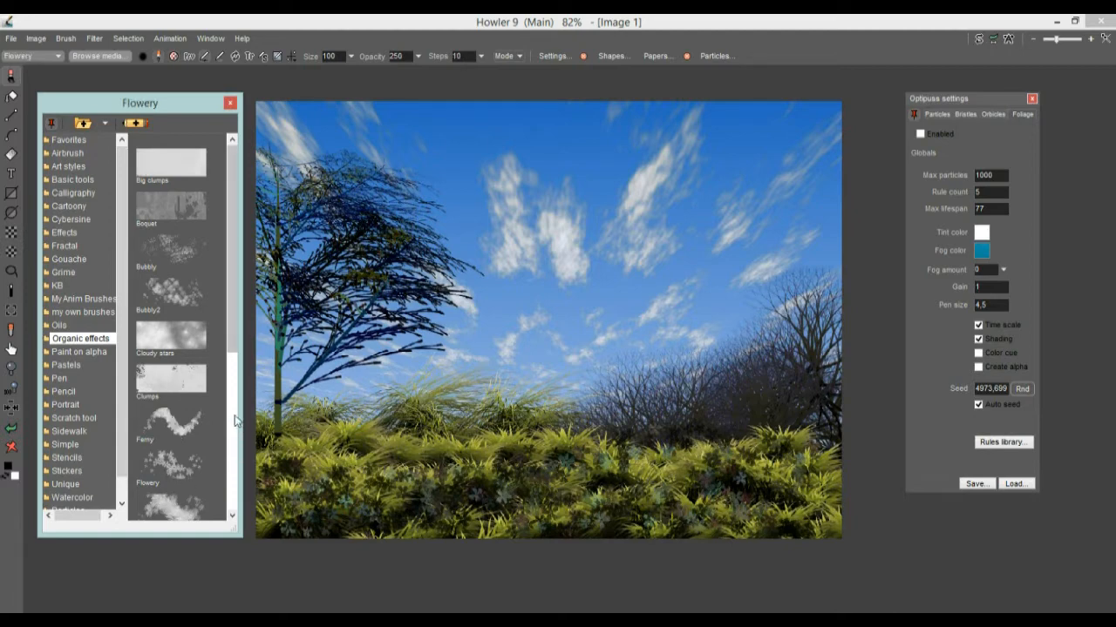
pyautogui.scroll(-3, 231, 348)
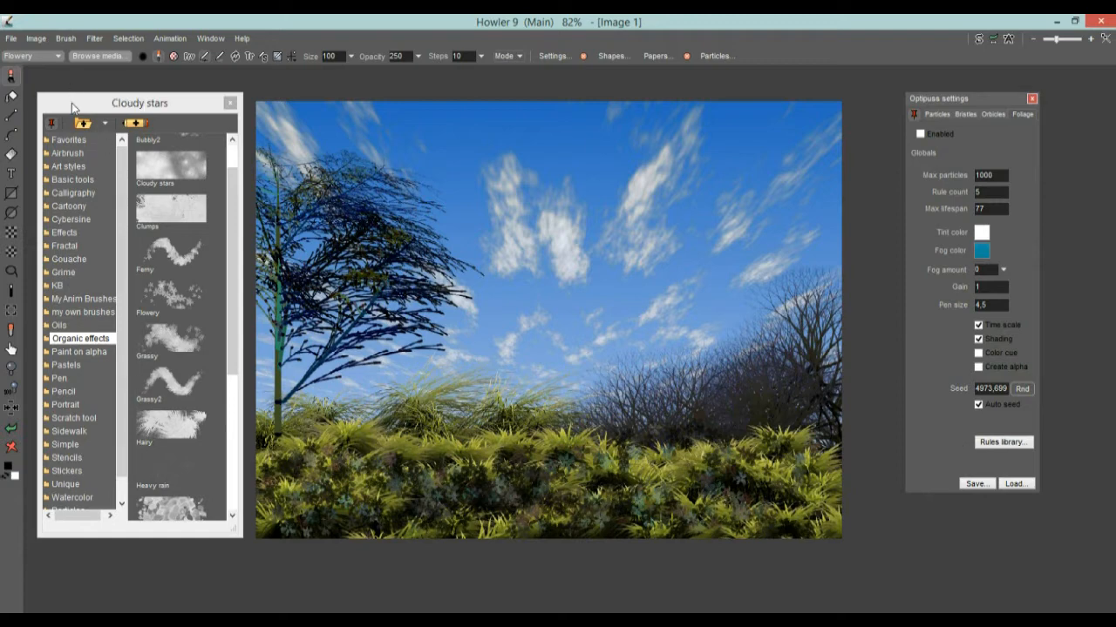
# Drag the brush panel beside the canvas and then back to the left edge
pyautogui.moveTo(74, 105); pyautogui.dragTo(283, 111)
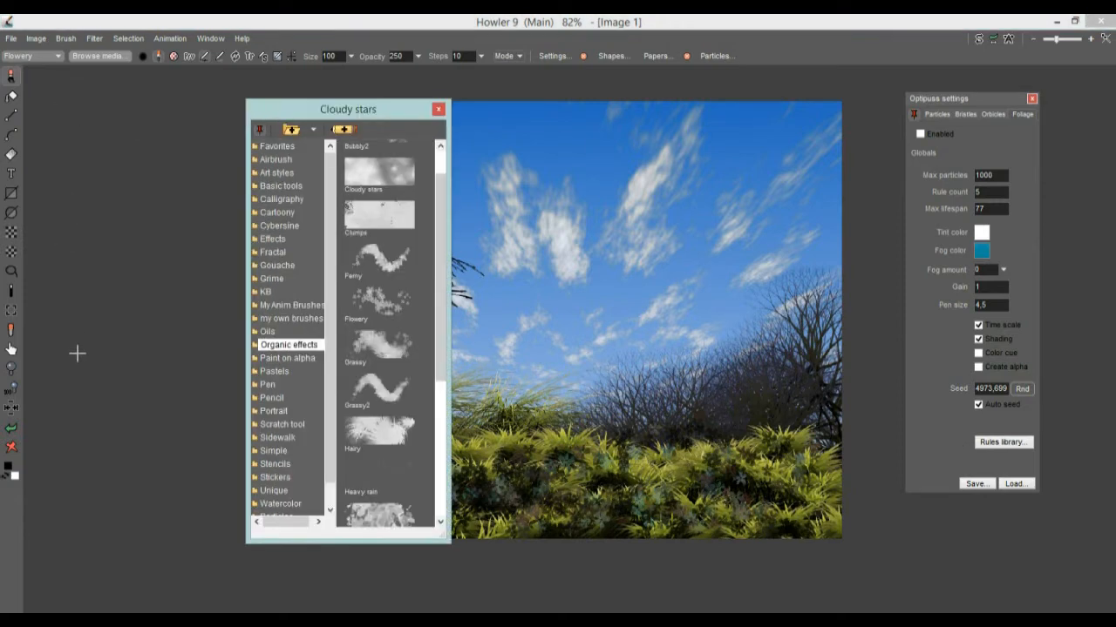
pyautogui.moveTo(320, 114); pyautogui.dragTo(112, 98)
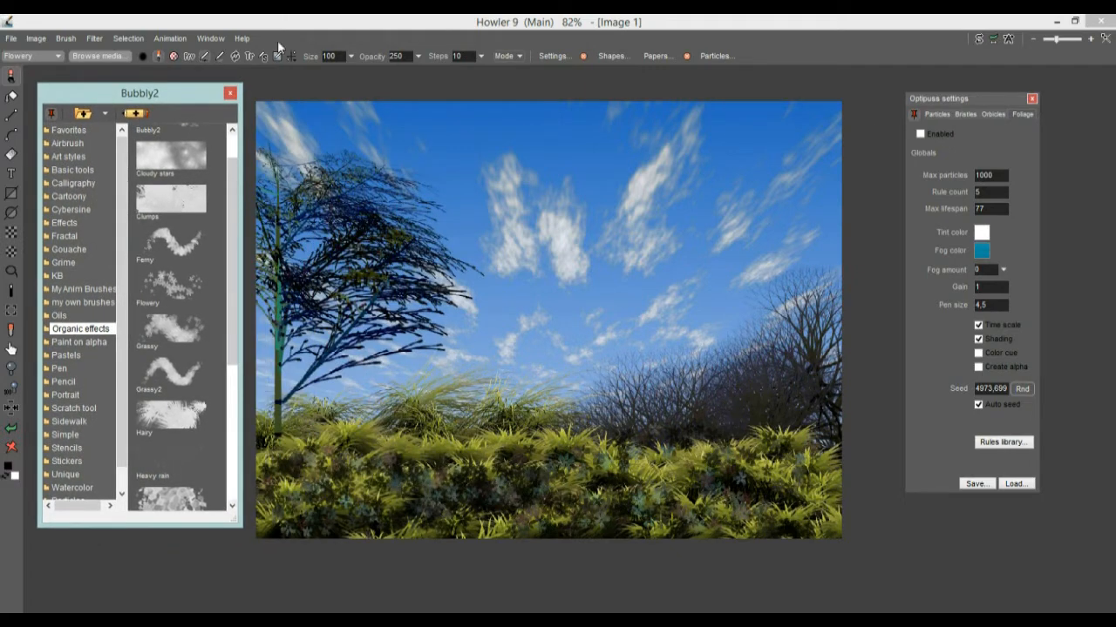
pyautogui.click(206, 38)
# Show the colour and layers sidebar via Window > Layout, then move the Optipuss panel up-left
pyautogui.click(174, 39)
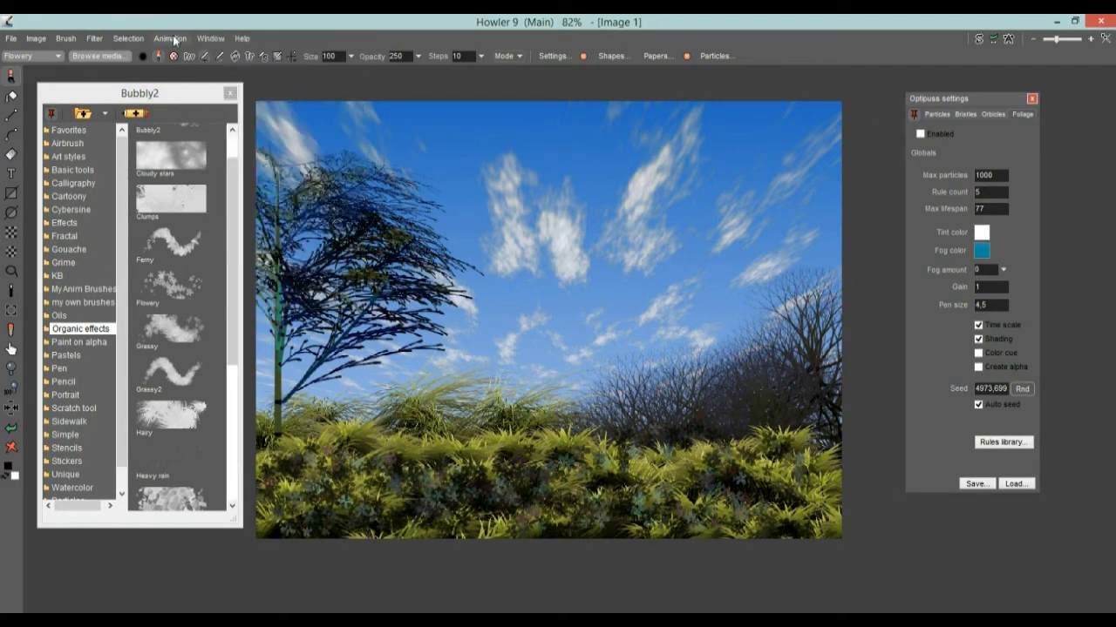
pyautogui.click(218, 31)
pyautogui.click(208, 38)
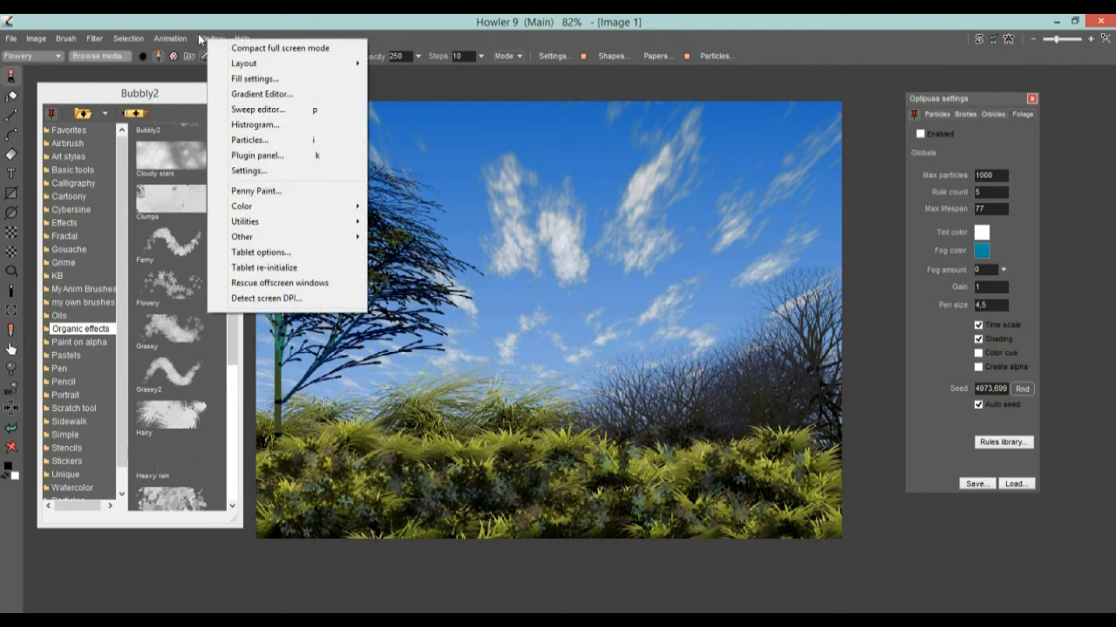
pyautogui.moveTo(275, 69)
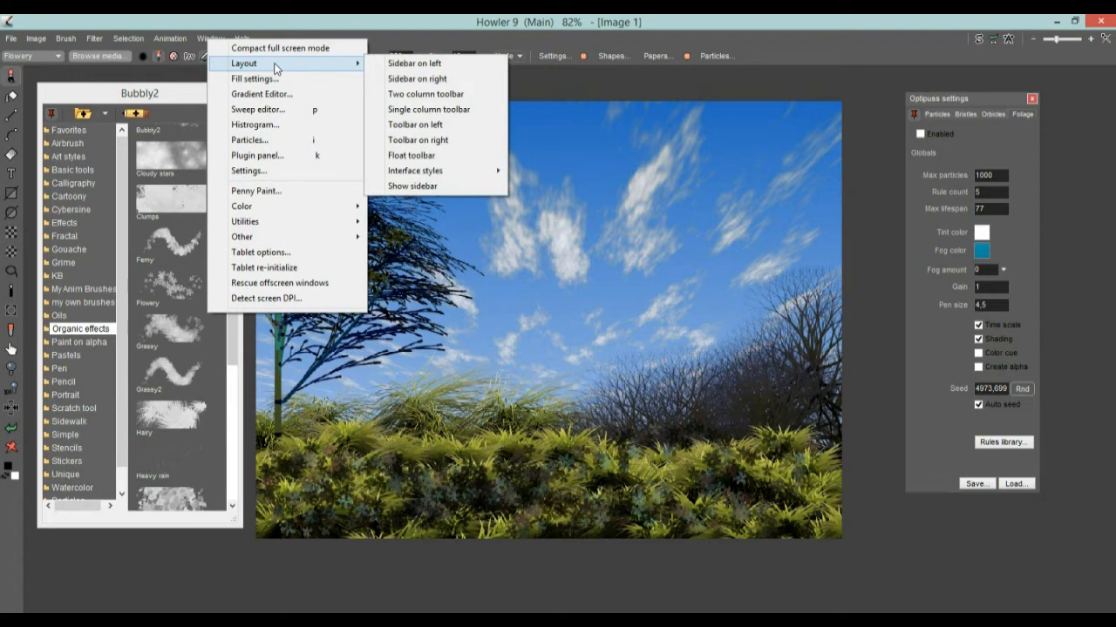
pyautogui.click(451, 188)
pyautogui.moveTo(989, 98); pyautogui.dragTo(920, 81)
# With the Grassy2 brush, paint red flowers on the bottom bushes and yellow ones lower left
pyautogui.click(1044, 309)
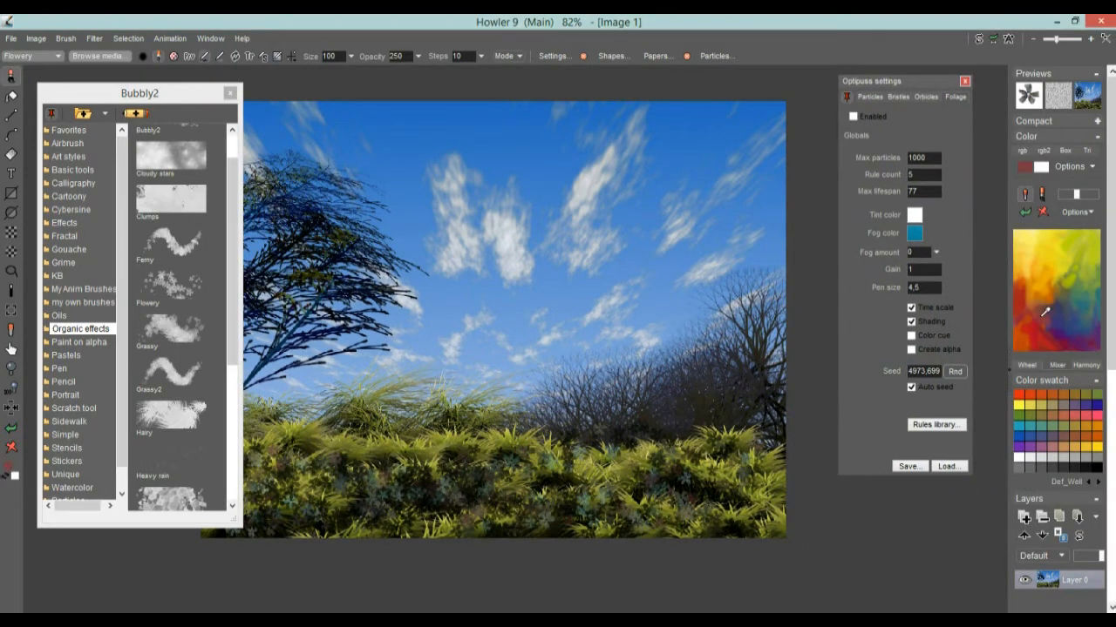
pyautogui.click(171, 371)
pyautogui.moveTo(641, 479)
pyautogui.mouseDown()
pyautogui.moveTo(475, 497)
pyautogui.moveTo(645, 504)
pyautogui.moveTo(690, 493)
pyautogui.mouseUp()
pyautogui.click(1062, 243)
pyautogui.moveTo(481, 488); pyautogui.dragTo(420, 516)
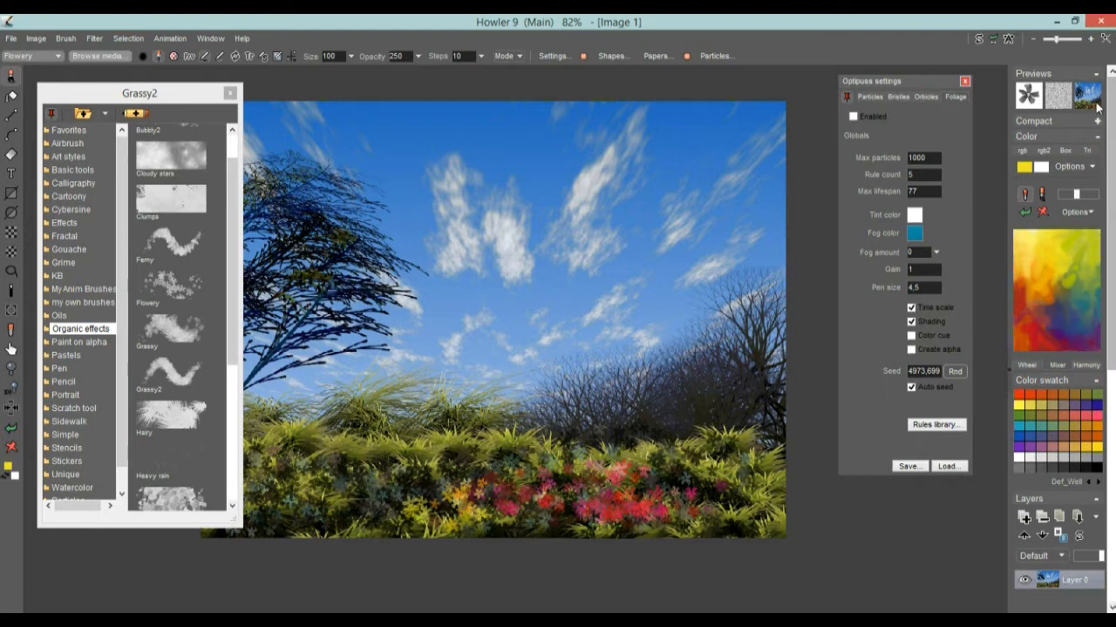
# Move the panel sidebar to the left side and shift the Grassy2 brush panel right
pyautogui.click(212, 41)
pyautogui.moveTo(234, 64)
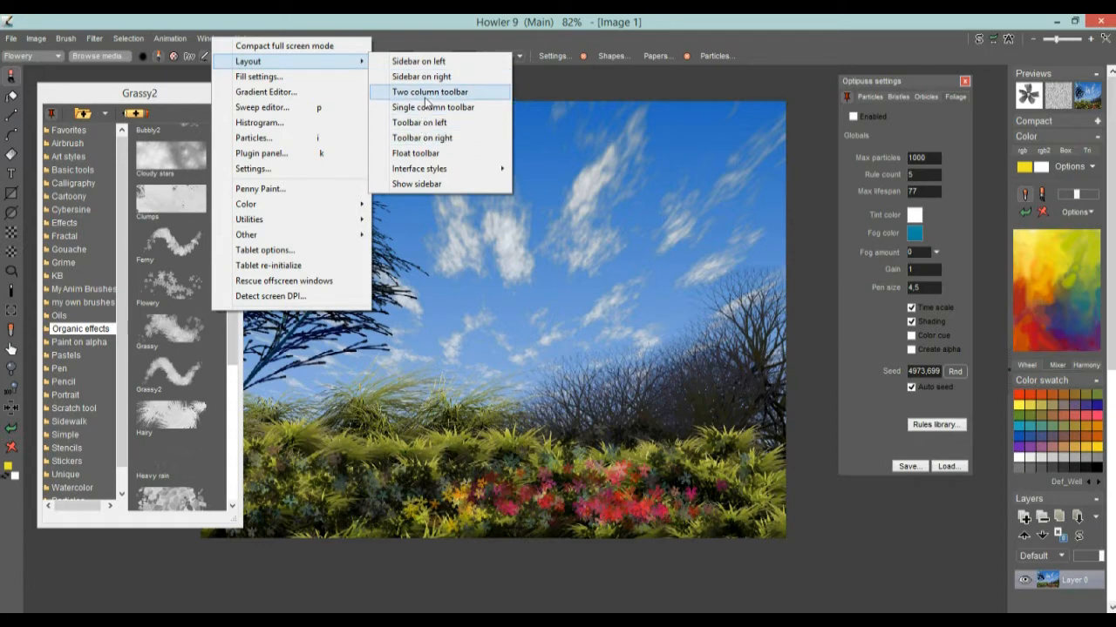
pyautogui.moveTo(425, 167)
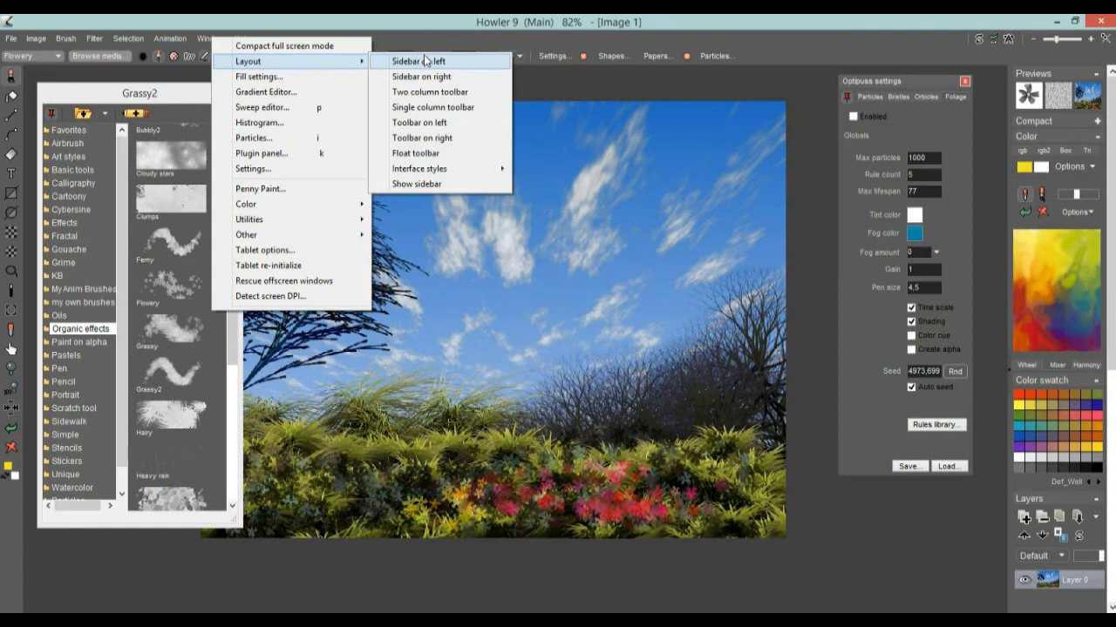
pyautogui.click(440, 63)
pyautogui.moveTo(140, 93)
pyautogui.mouseDown()
pyautogui.moveTo(323, 94)
pyautogui.moveTo(266, 100)
pyautogui.mouseUp()
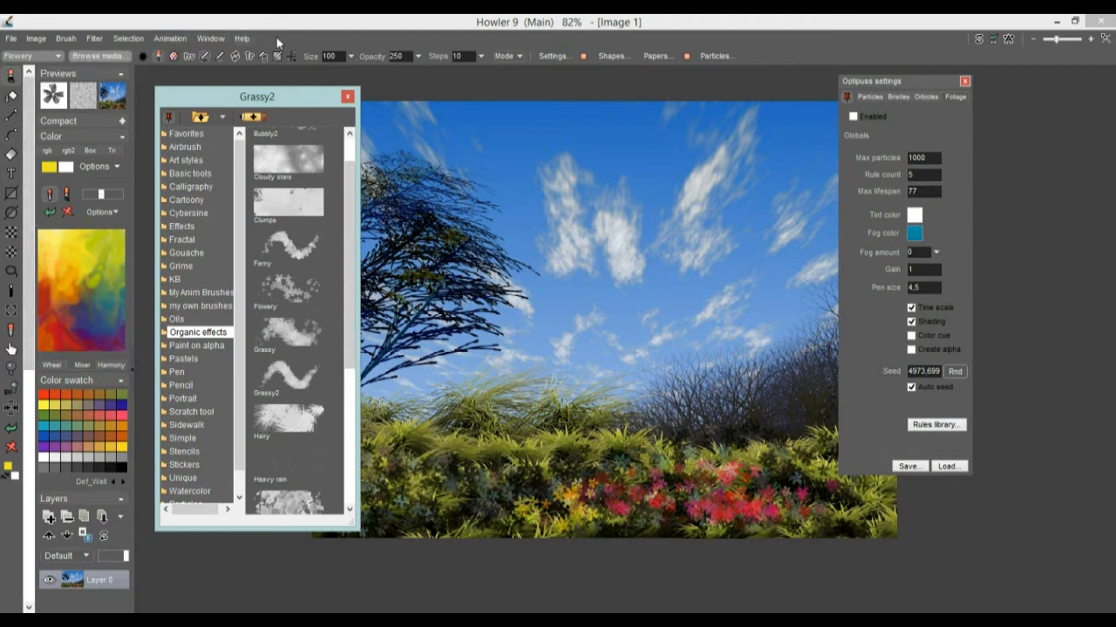
# Make the tool strip two columns wide, then return it to a single column
pyautogui.click(209, 39)
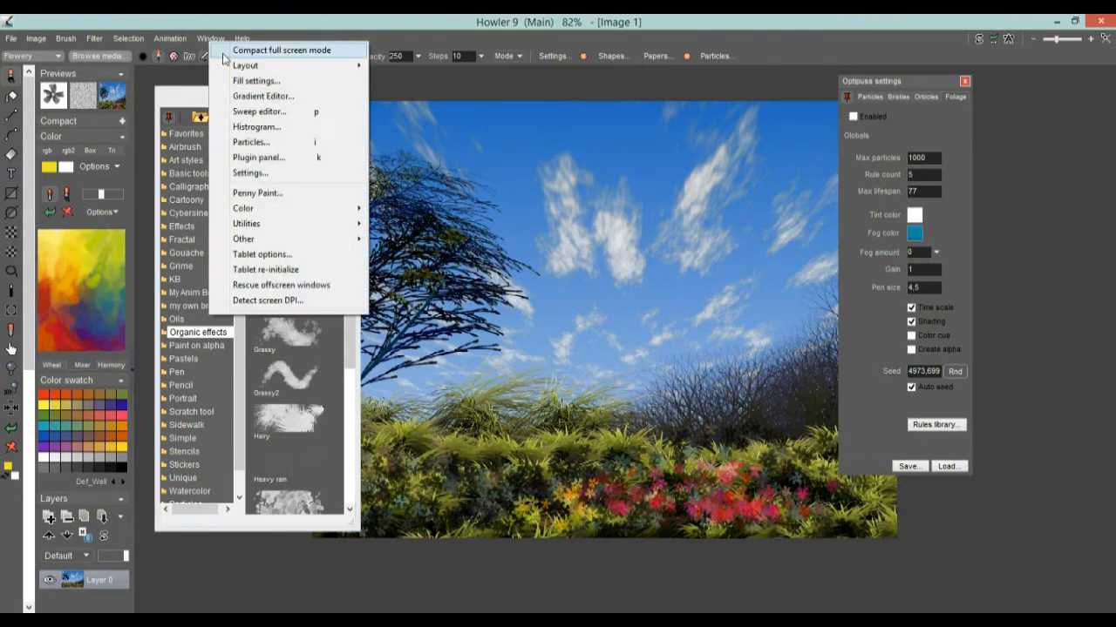
pyautogui.click(443, 98)
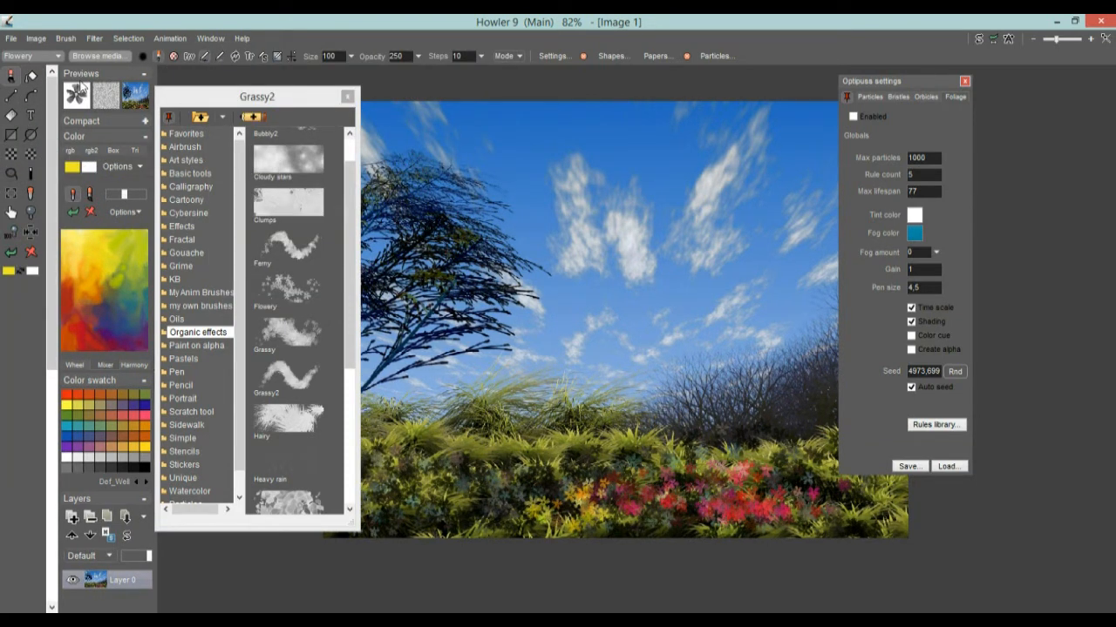
pyautogui.click(210, 39)
pyautogui.moveTo(261, 63)
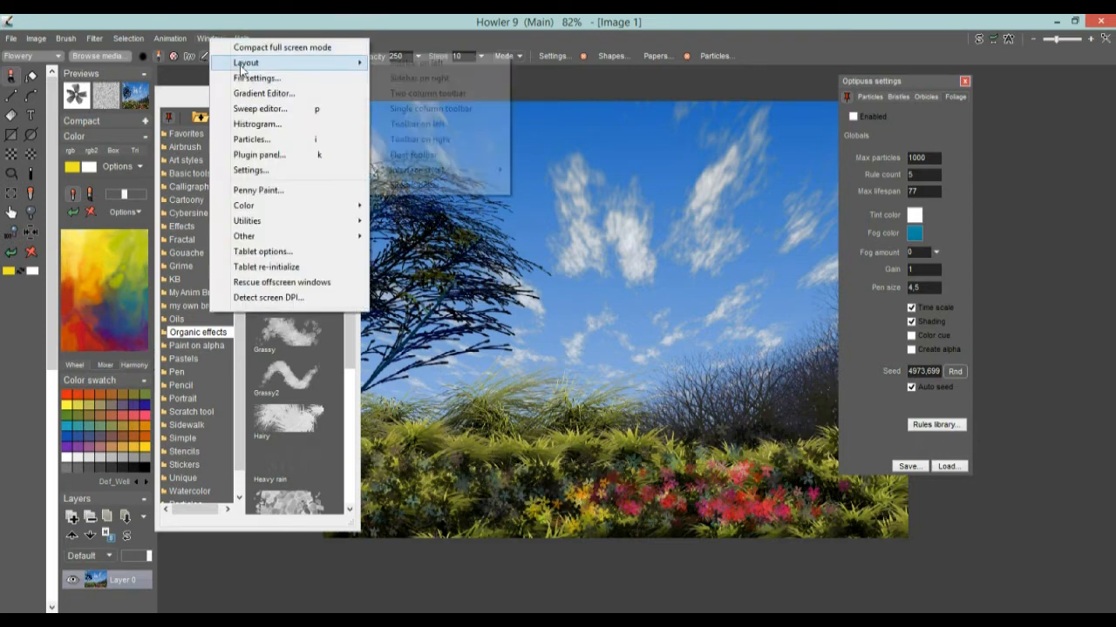
pyautogui.click(429, 109)
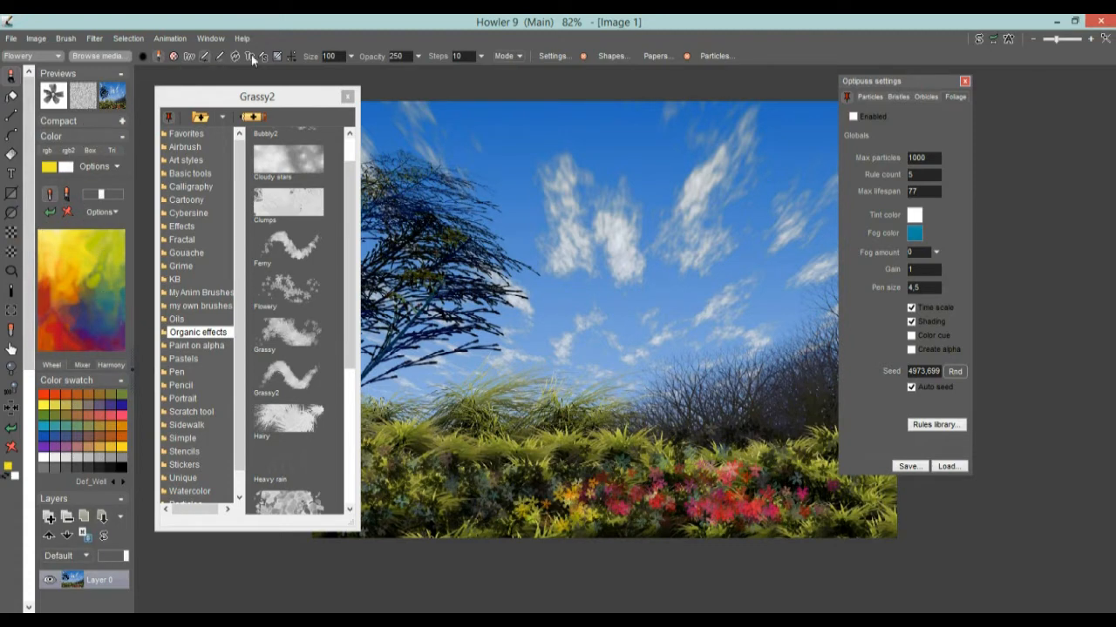
# Move the toolbar to the right edge, then to the left edge
pyautogui.click(203, 36)
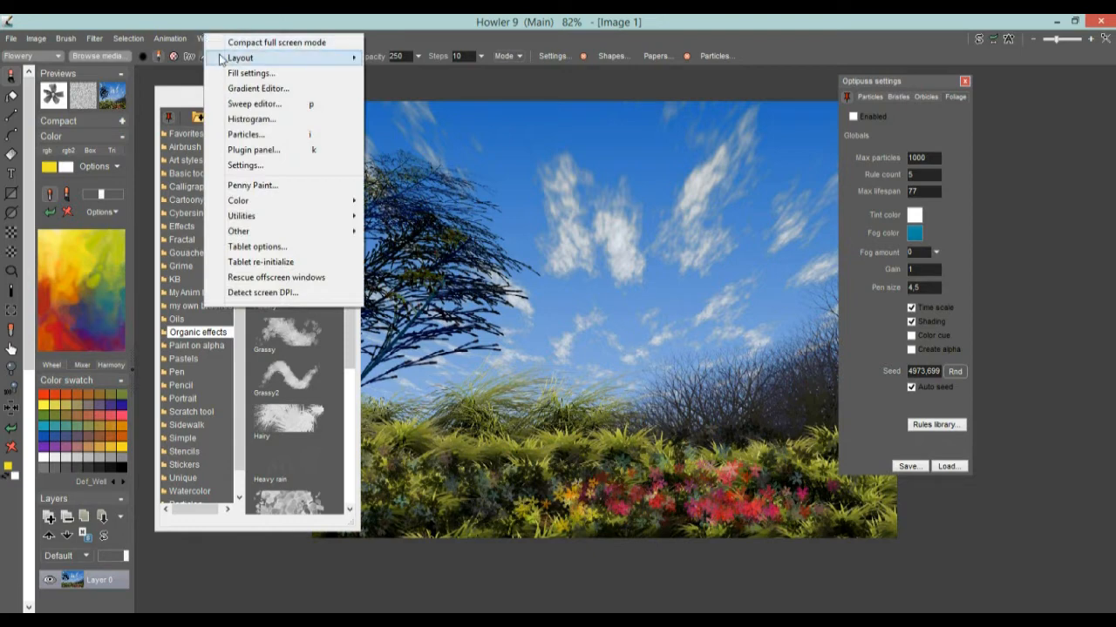
pyautogui.moveTo(261, 58)
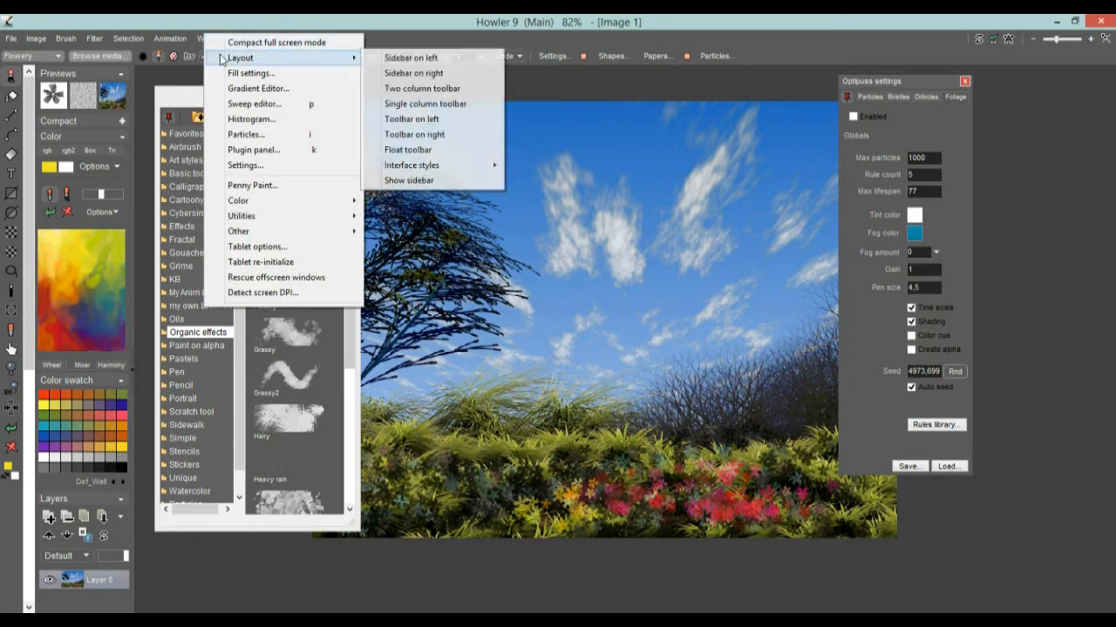
pyautogui.click(427, 132)
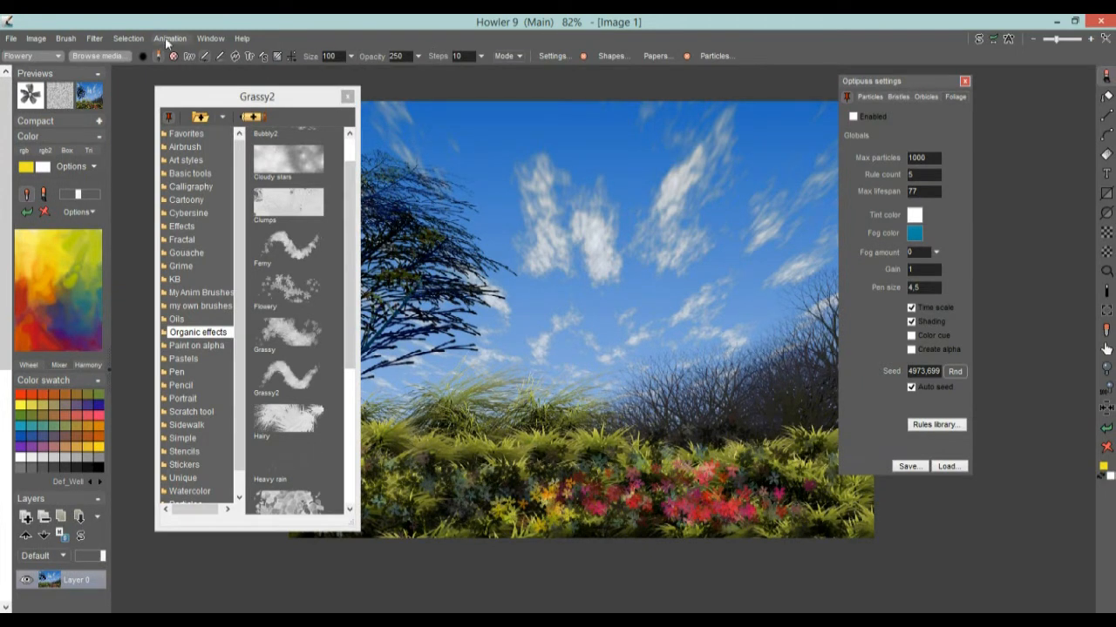
pyautogui.click(209, 38)
pyautogui.moveTo(262, 60)
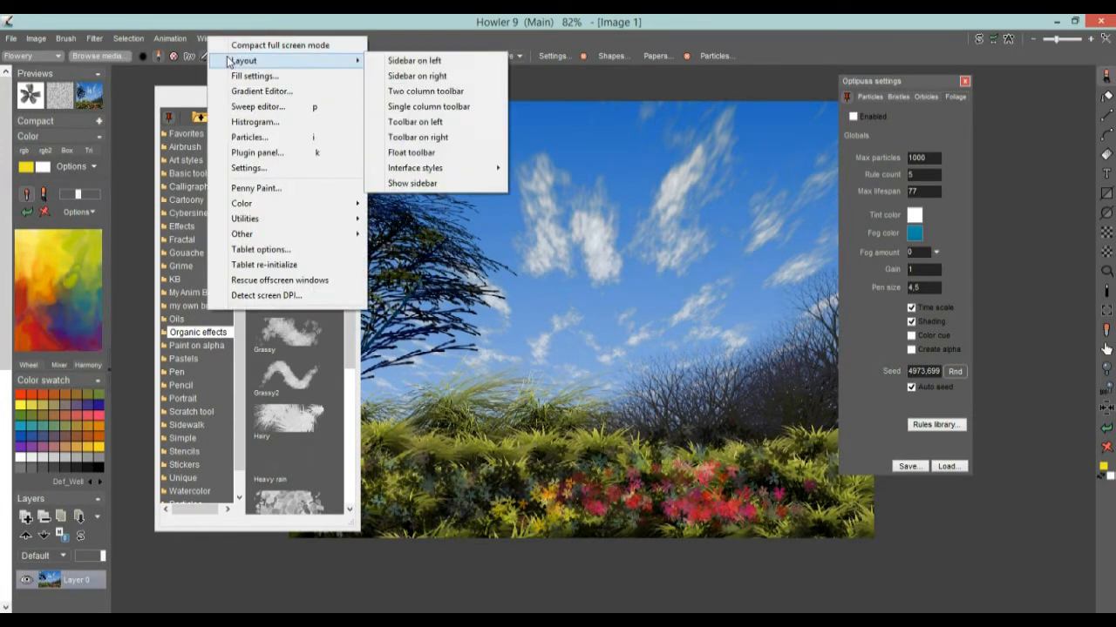
pyautogui.click(429, 124)
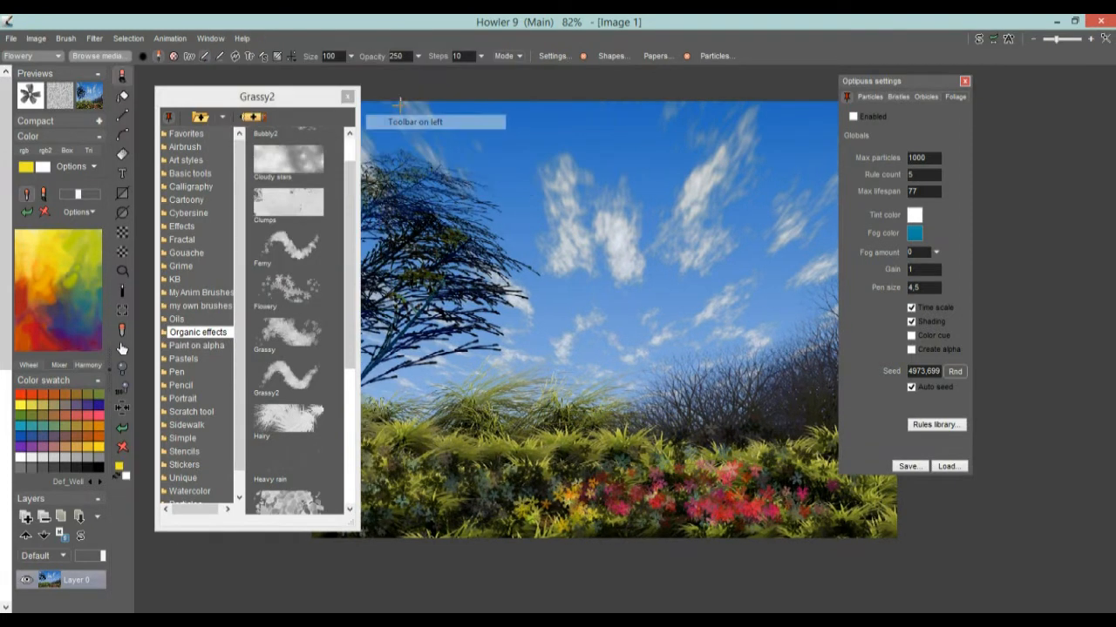
# Set the layout to Sidebar on right
pyautogui.click(209, 39)
pyautogui.moveTo(262, 62)
pyautogui.click(419, 78)
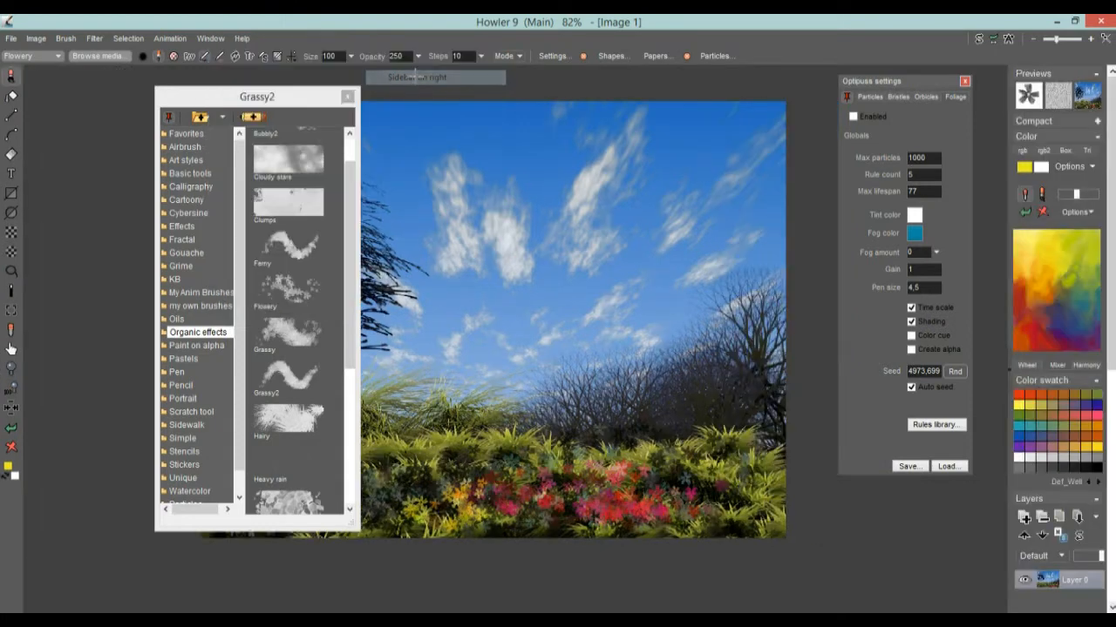
# Shift the Grassy2 panel left and collapse the Color, Color swatch, Layers, Info and Grids panels
pyautogui.moveTo(277, 102)
pyautogui.mouseDown()
pyautogui.moveTo(132, 101)
pyautogui.moveTo(173, 101)
pyautogui.mouseUp()
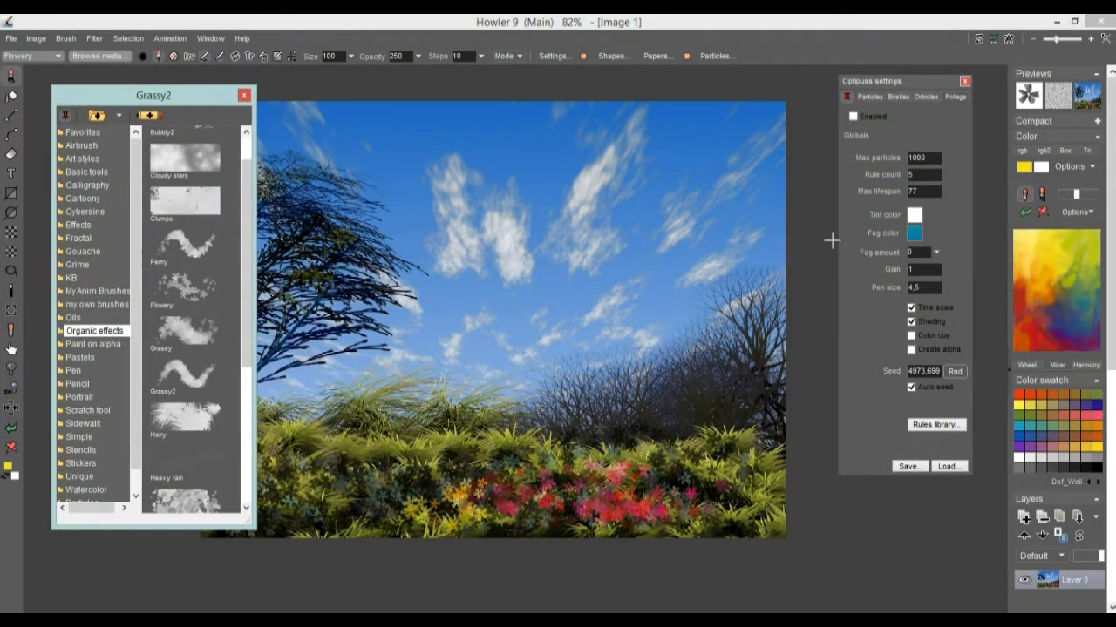
pyautogui.moveTo(1111, 160)
pyautogui.mouseDown()
pyautogui.moveTo(1111, 250)
pyautogui.moveTo(1111, 158)
pyautogui.mouseUp()
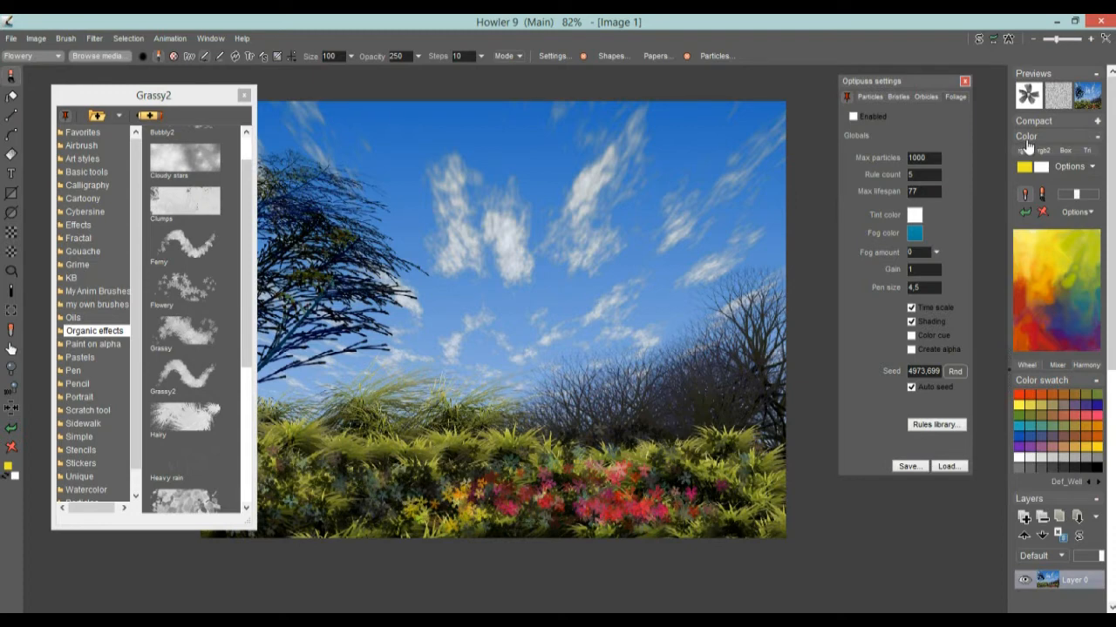
pyautogui.click(1097, 137)
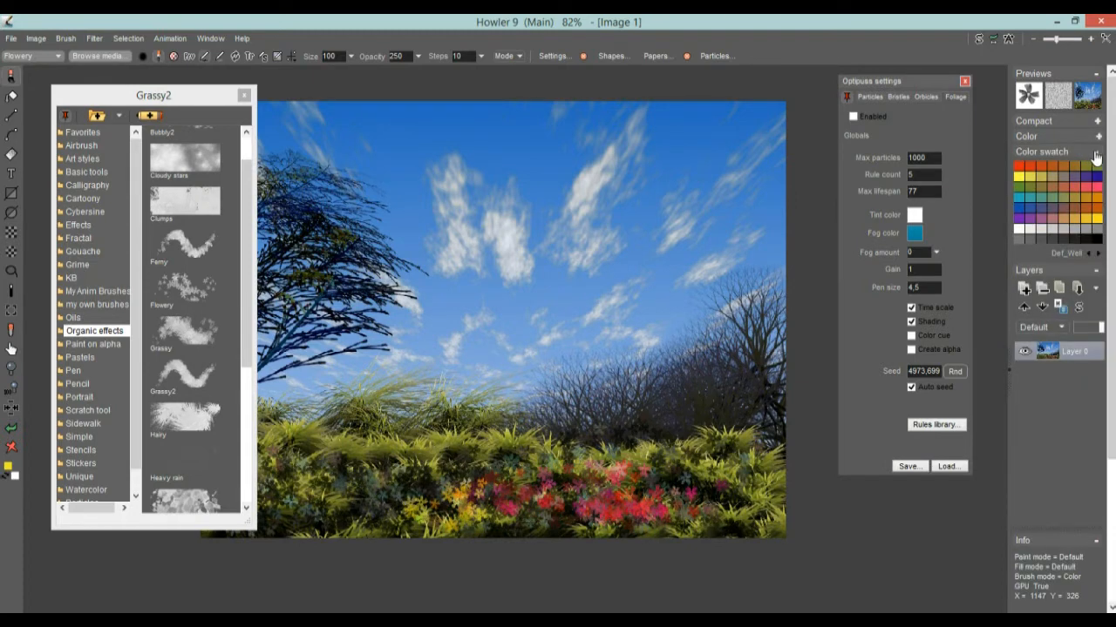
pyautogui.click(1097, 153)
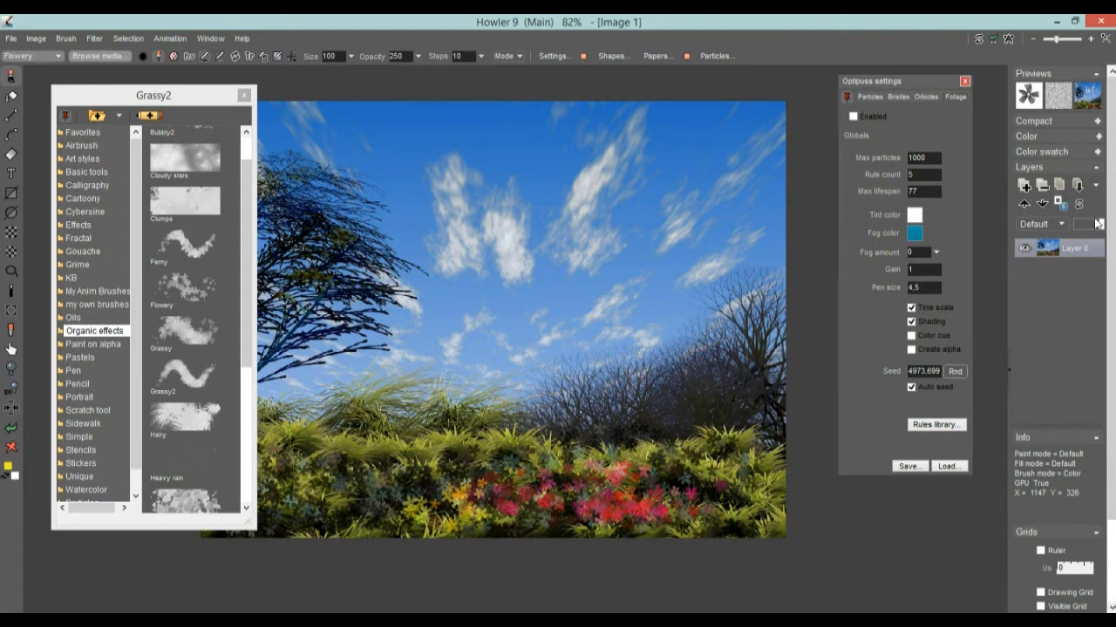
pyautogui.click(1096, 168)
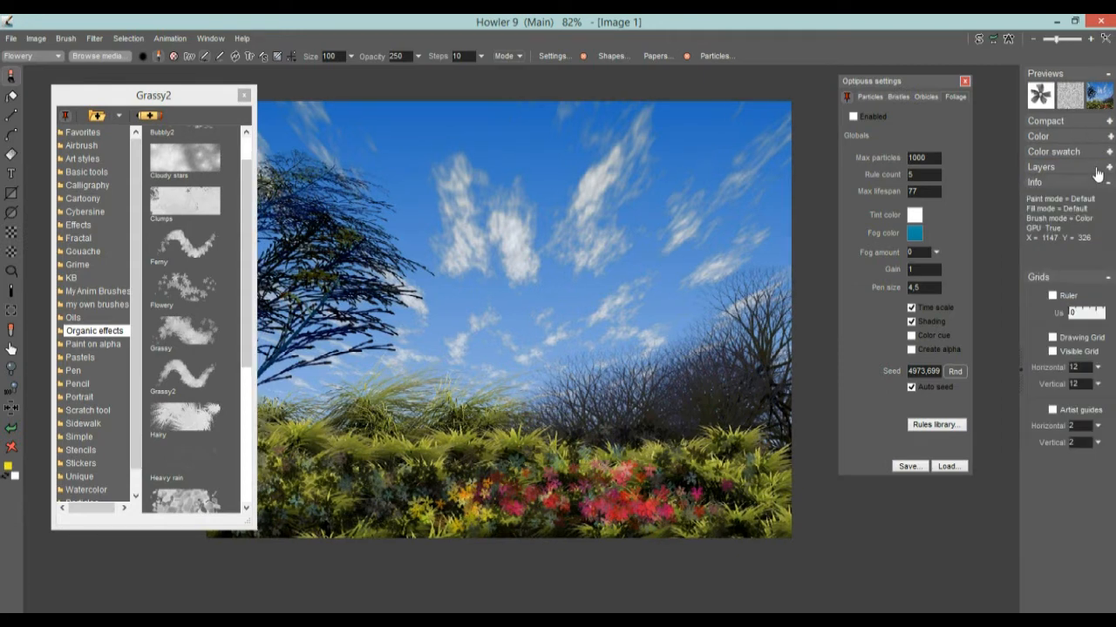
pyautogui.click(1108, 183)
pyautogui.click(1109, 198)
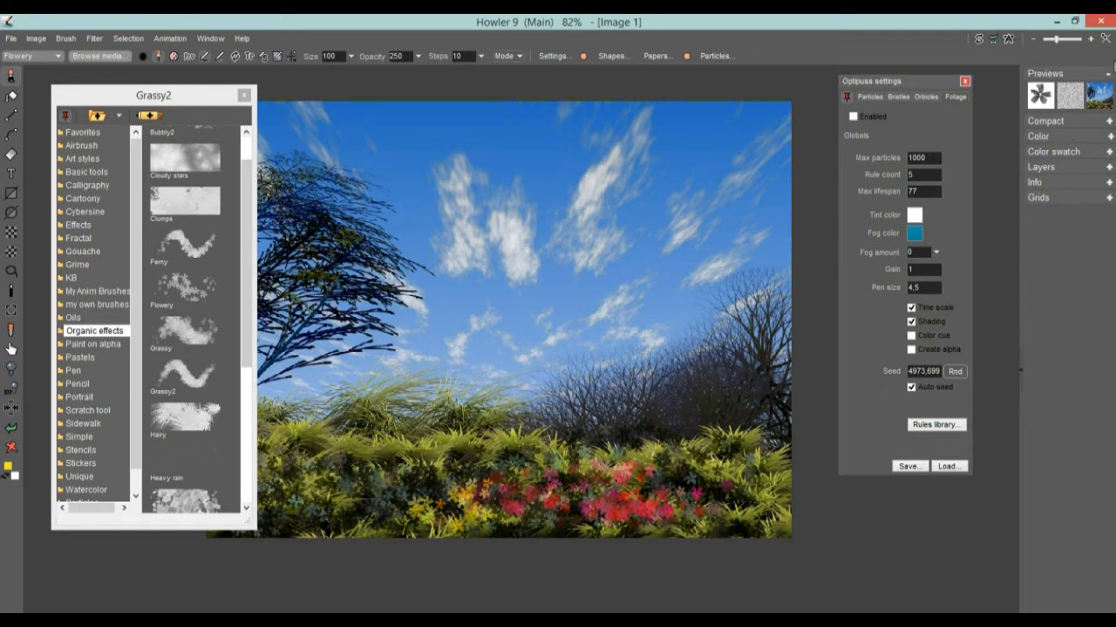
pyautogui.click(1109, 77)
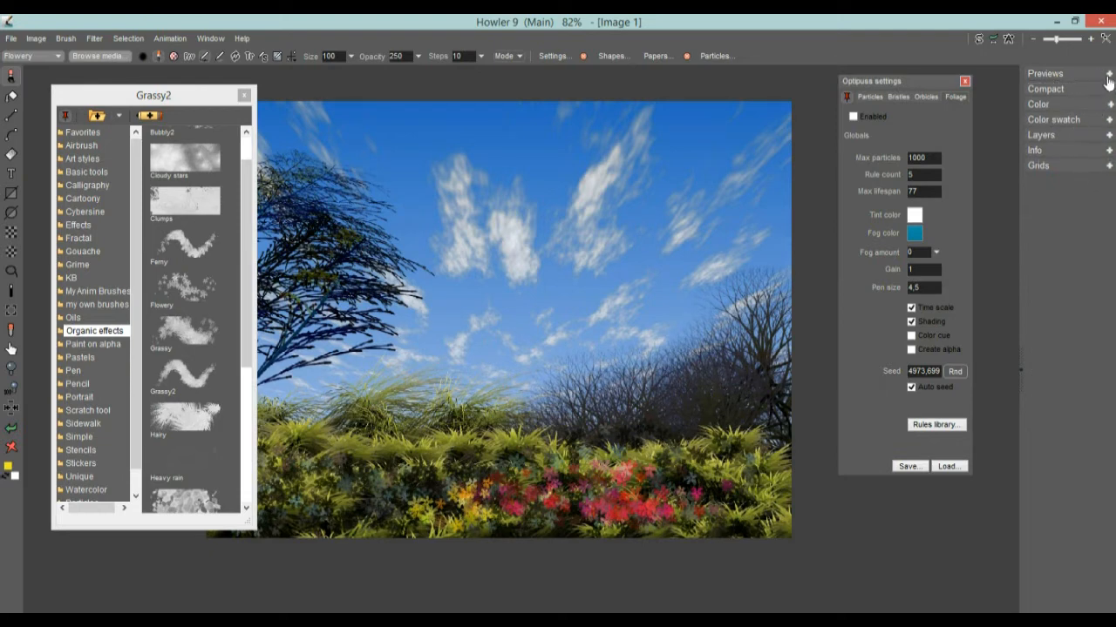
pyautogui.click(1109, 76)
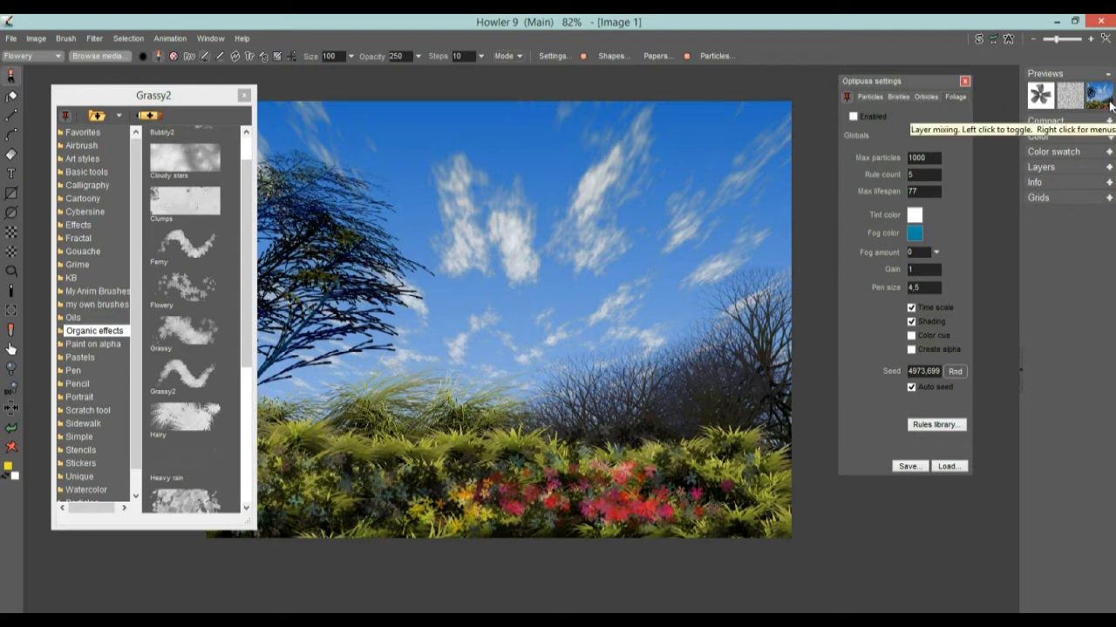
# On the blank swap image, paint a leaf oval with a smiling mouth and two eyes
pyautogui.click(979, 40)
pyautogui.click(979, 40)
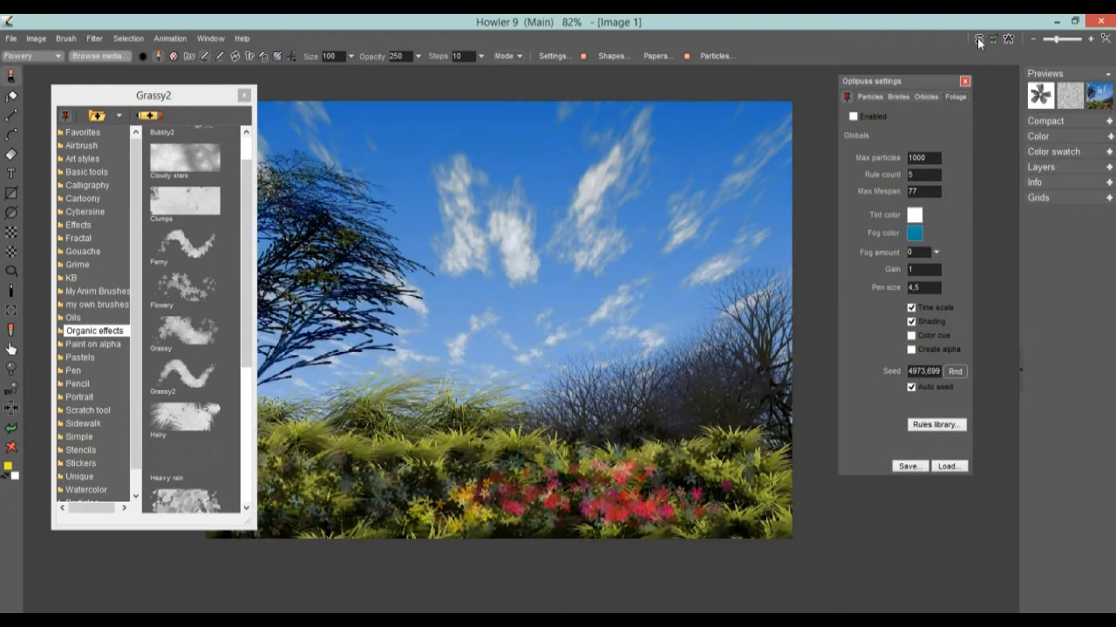
pyautogui.click(979, 40)
pyautogui.moveTo(483, 204)
pyautogui.mouseDown()
pyautogui.moveTo(505, 182)
pyautogui.moveTo(453, 424)
pyautogui.moveTo(431, 200)
pyautogui.moveTo(445, 210)
pyautogui.mouseUp()
pyautogui.moveTo(472, 331); pyautogui.dragTo(628, 294)
pyautogui.moveTo(475, 250); pyautogui.dragTo(480, 264)
pyautogui.moveTo(550, 239); pyautogui.dragTo(569, 249)
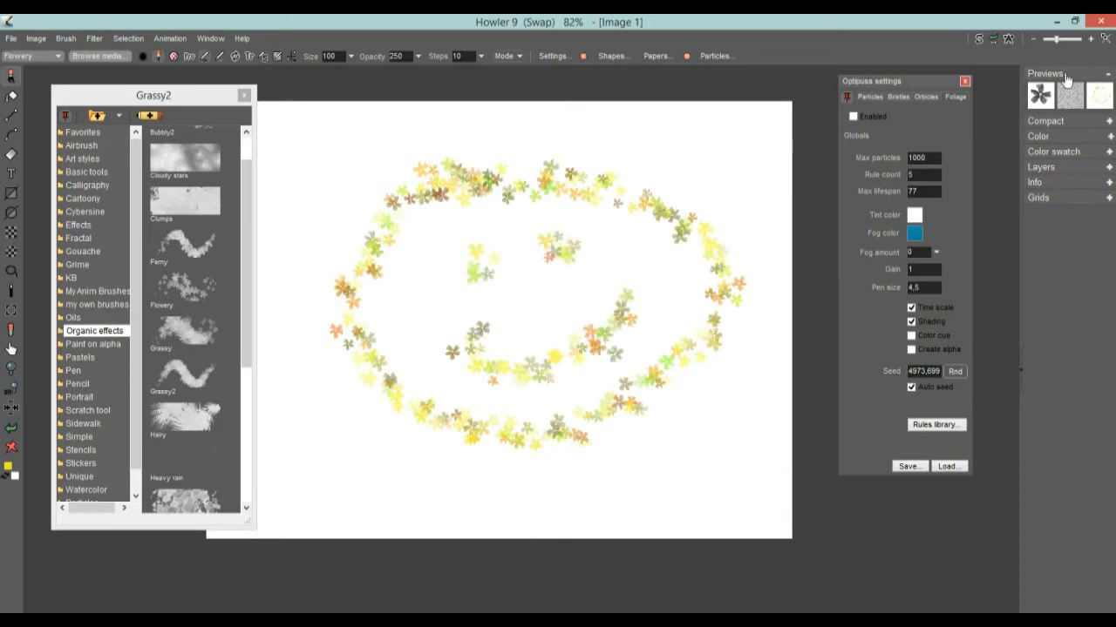
# Back on the landscape, mix the swap drawing in via the preview, then untick Swap Mixing
pyautogui.click(980, 40)
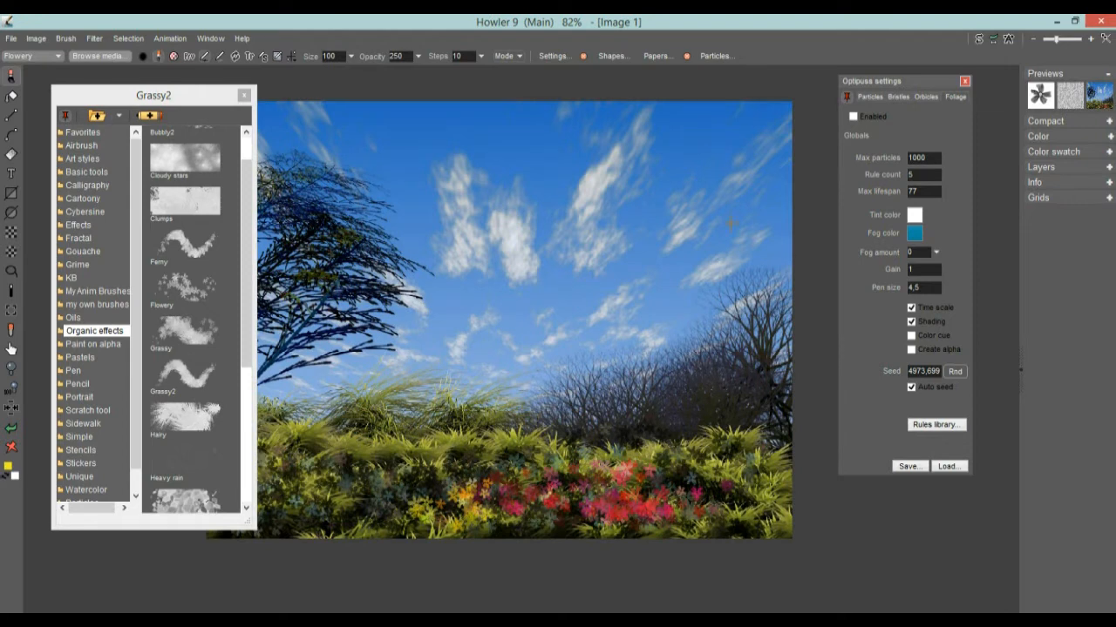
pyautogui.click(1100, 97)
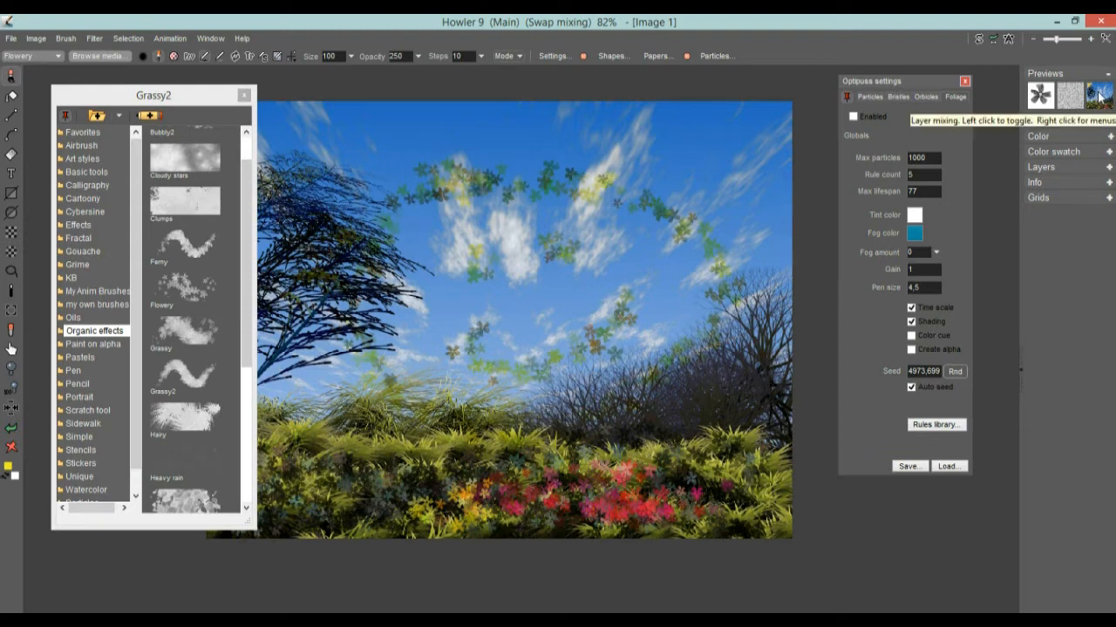
pyautogui.rightClick(1100, 97)
pyautogui.moveTo(999, 150)
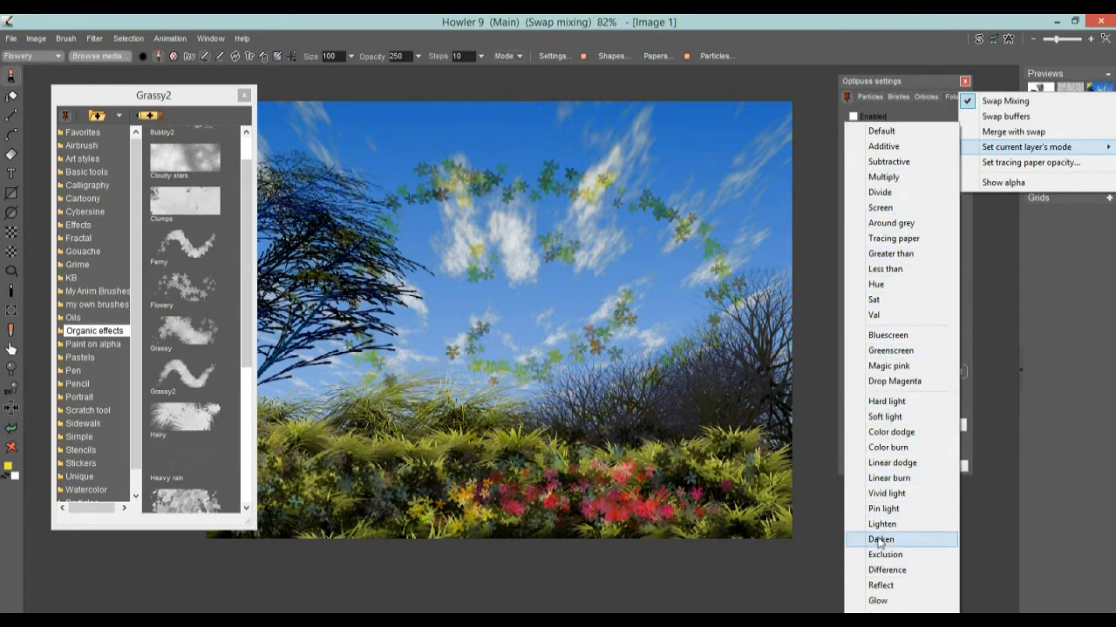
pyautogui.click(1093, 87)
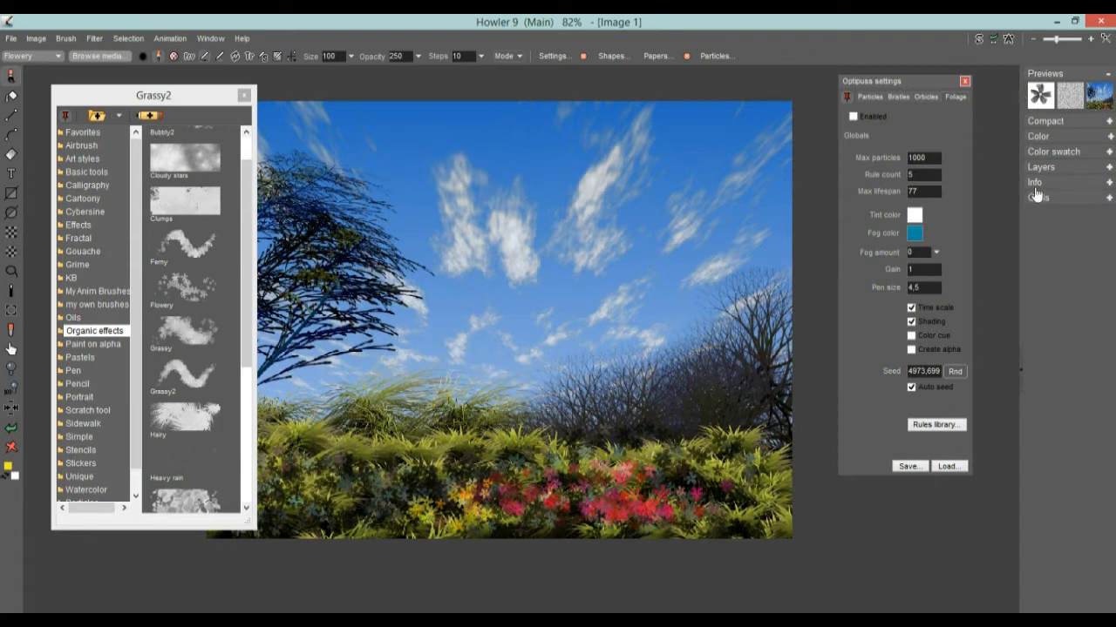
# From the Compact spectrum, paint a magenta stroke, orange flowers beside it and a green cluster rightward
pyautogui.click(1109, 122)
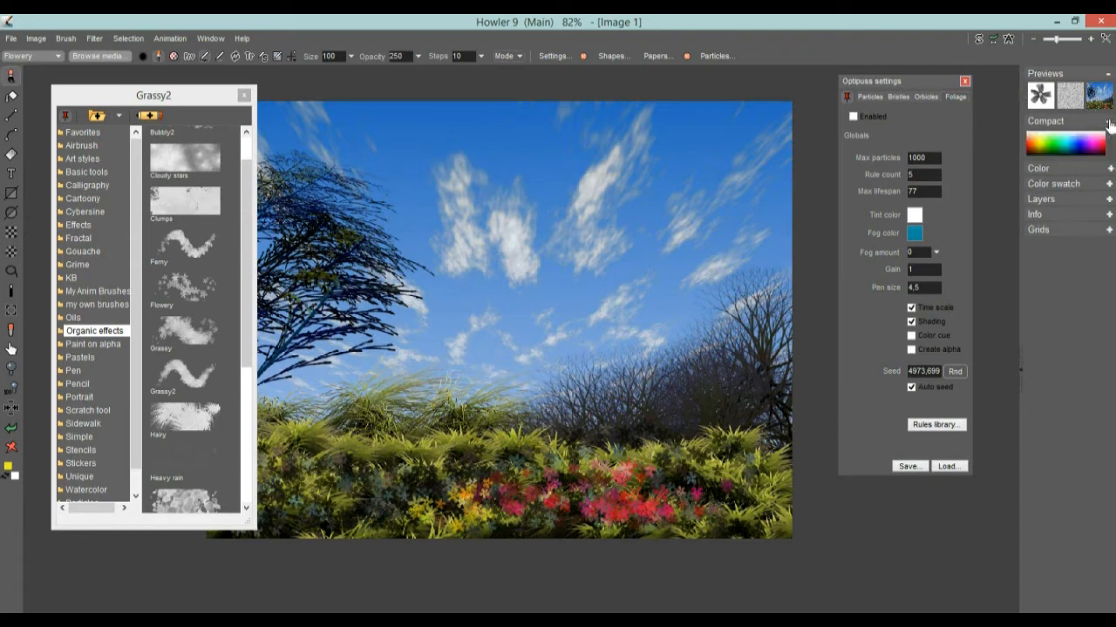
pyautogui.moveTo(1087, 140)
pyautogui.mouseDown()
pyautogui.moveTo(1098, 134)
pyautogui.moveTo(1091, 141)
pyautogui.mouseUp()
pyautogui.moveTo(655, 207)
pyautogui.mouseDown()
pyautogui.moveTo(607, 221)
pyautogui.moveTo(567, 277)
pyautogui.mouseUp()
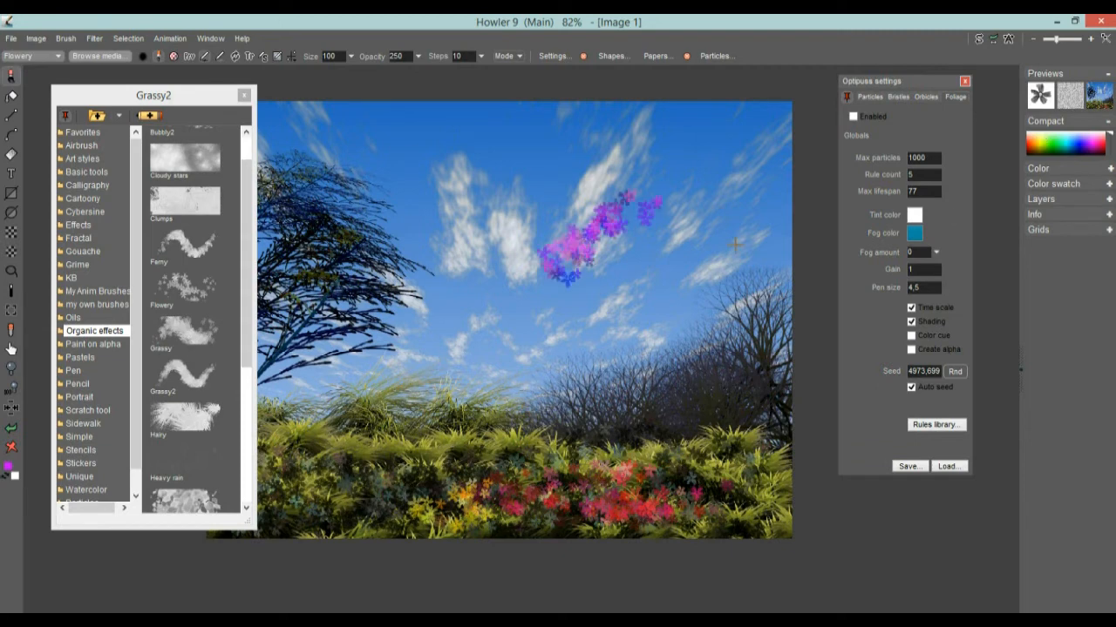
pyautogui.click(1034, 138)
pyautogui.moveTo(583, 214); pyautogui.dragTo(580, 174)
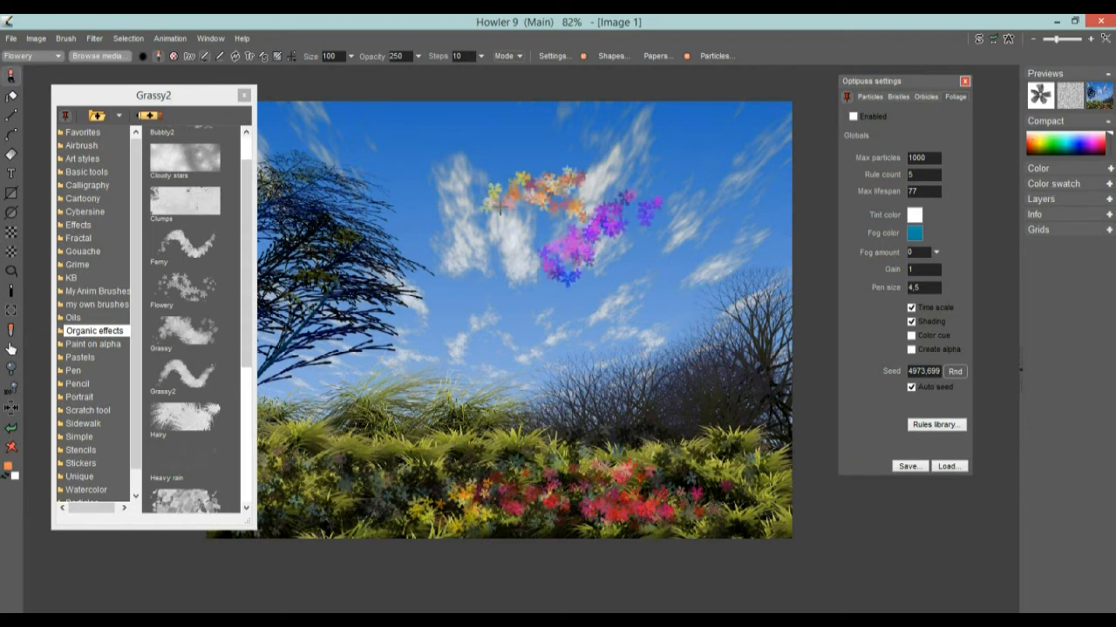
pyautogui.click(1058, 141)
pyautogui.moveTo(681, 182)
pyautogui.mouseDown()
pyautogui.moveTo(706, 200)
pyautogui.moveTo(689, 231)
pyautogui.moveTo(741, 235)
pyautogui.moveTo(741, 209)
pyautogui.moveTo(630, 337)
pyautogui.mouseUp()
pyautogui.scroll(5, 597, 317)
pyautogui.moveTo(700, 220); pyautogui.dragTo(470, 263)
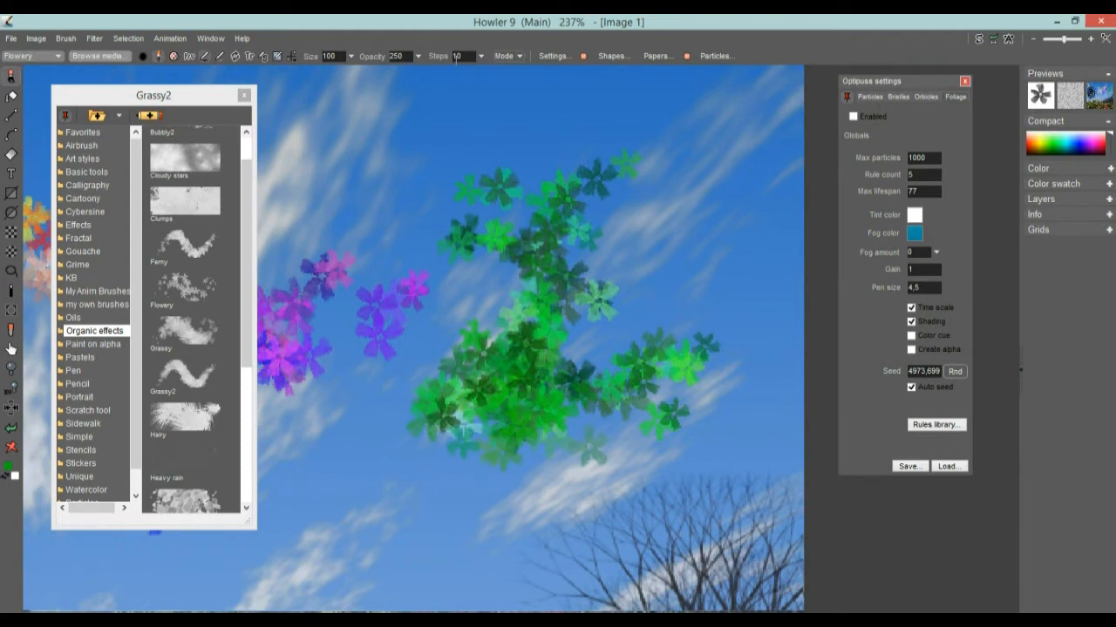
# Dock Brush settings beside Optipuss, add green flowers to the cluster and a blue trail below
pyautogui.click(553, 56)
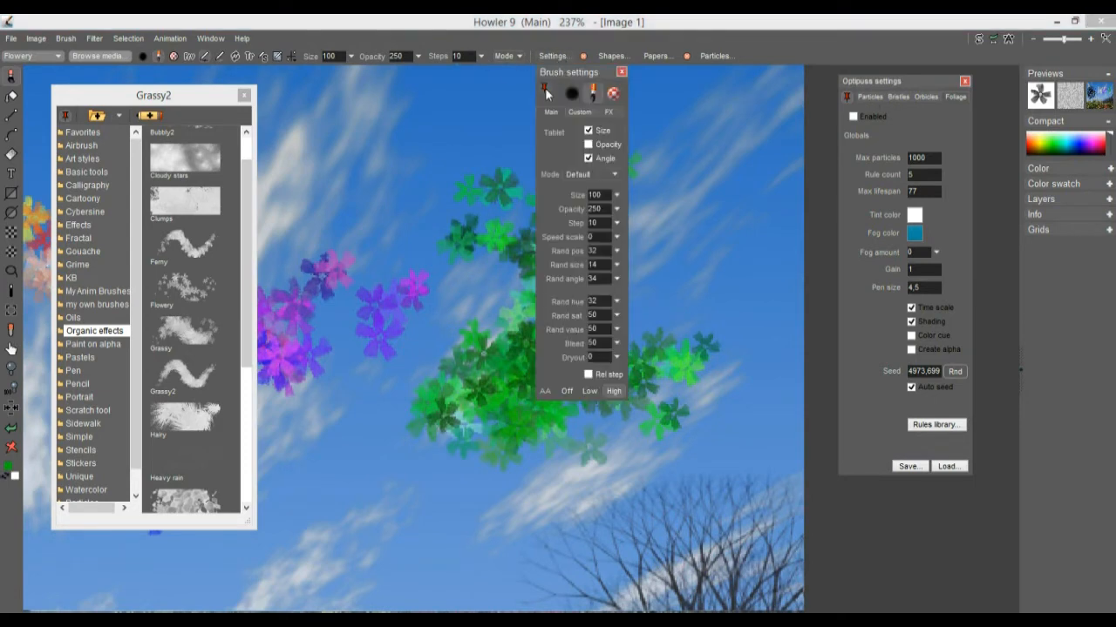
pyautogui.moveTo(565, 76); pyautogui.dragTo(760, 109)
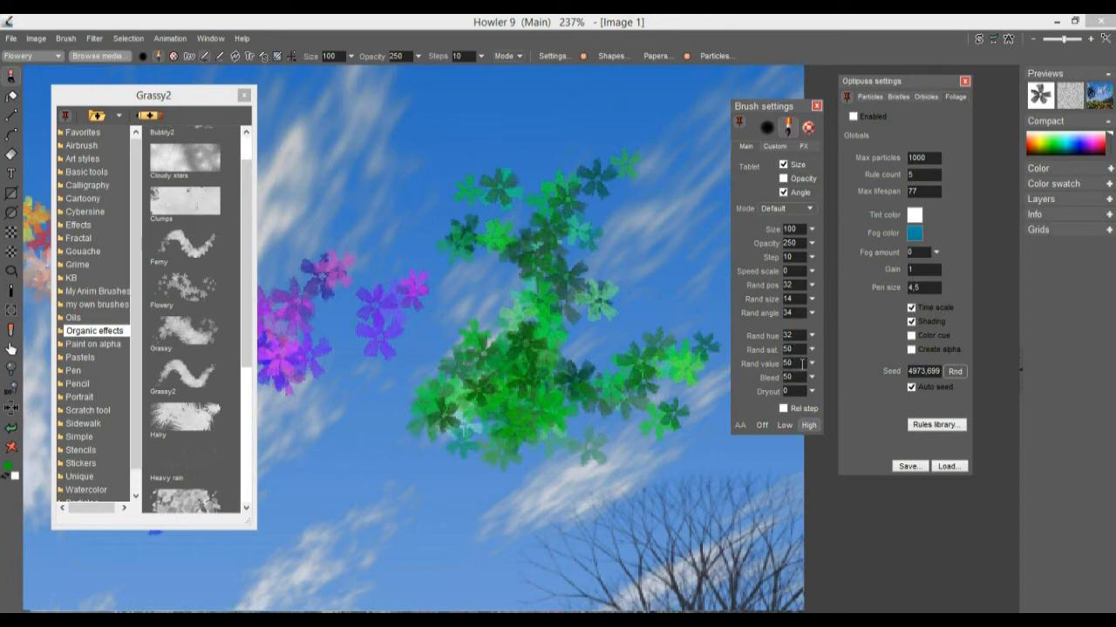
pyautogui.moveTo(639, 227)
pyautogui.mouseDown()
pyautogui.moveTo(601, 261)
pyautogui.moveTo(628, 331)
pyautogui.moveTo(453, 192)
pyautogui.moveTo(608, 174)
pyautogui.moveTo(667, 201)
pyautogui.mouseUp()
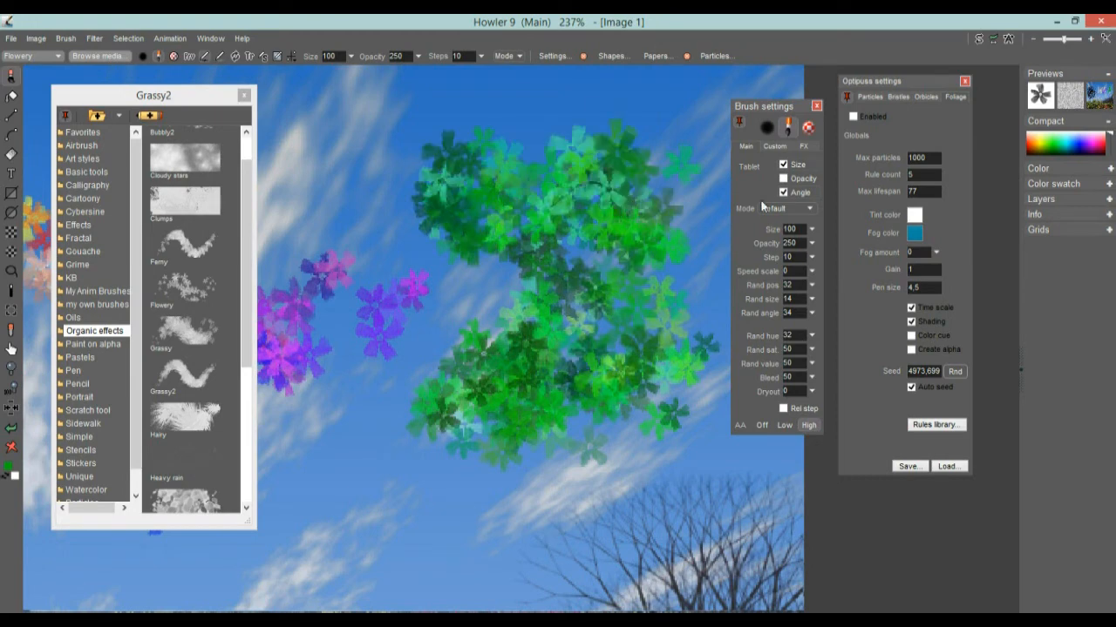
pyautogui.click(1084, 140)
pyautogui.moveTo(649, 339)
pyautogui.mouseDown()
pyautogui.moveTo(470, 435)
pyautogui.moveTo(383, 505)
pyautogui.moveTo(688, 366)
pyautogui.moveTo(542, 454)
pyautogui.moveTo(472, 450)
pyautogui.mouseUp()
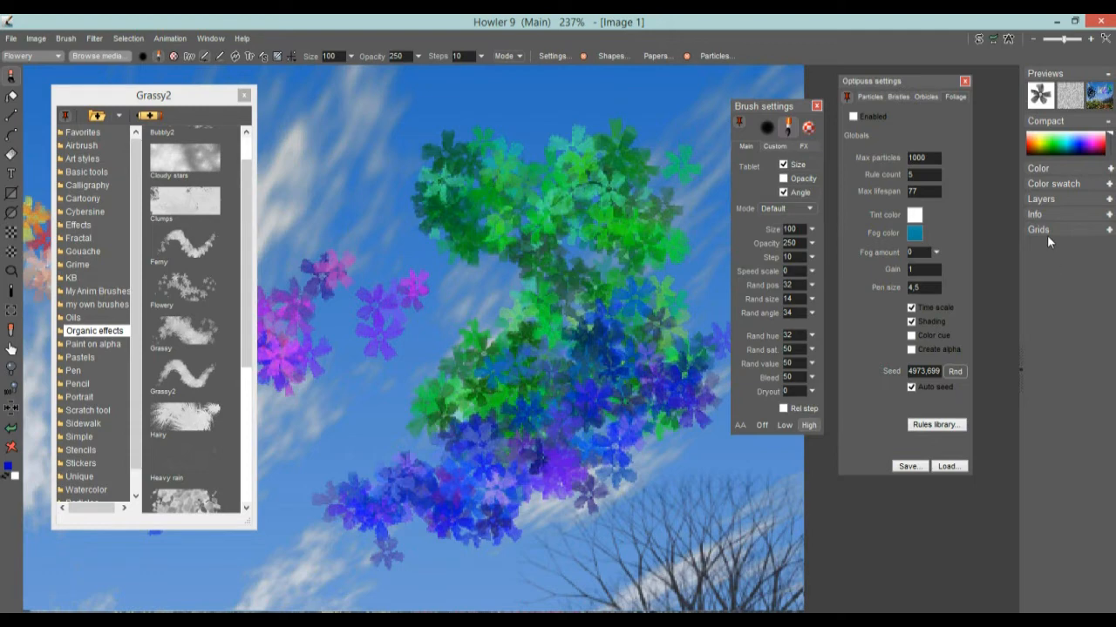
# Toggle the Color and Color swatch panels, then cycle the RGB, Box, Tri and Wheel pickers
pyautogui.click(1109, 169)
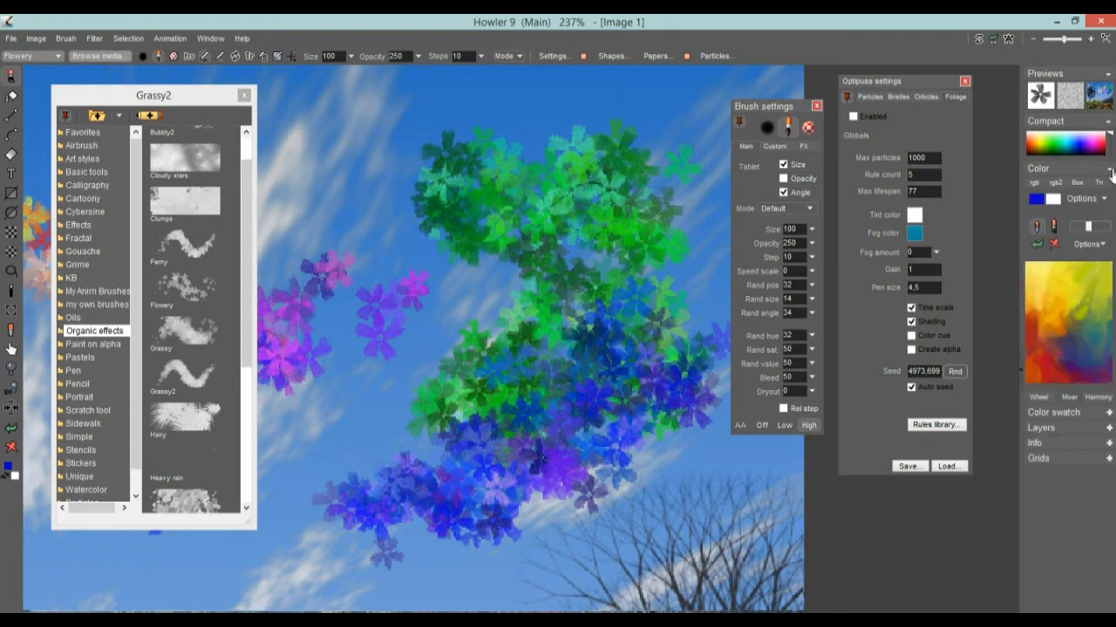
pyautogui.click(1109, 169)
pyautogui.click(1110, 184)
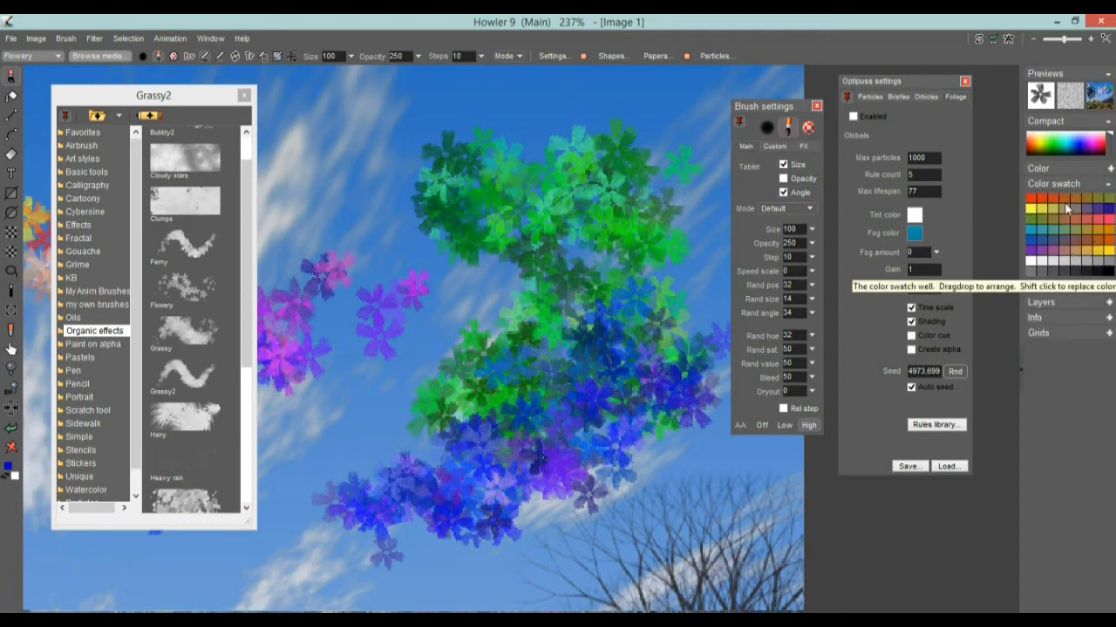
pyautogui.click(1109, 185)
pyautogui.click(1110, 169)
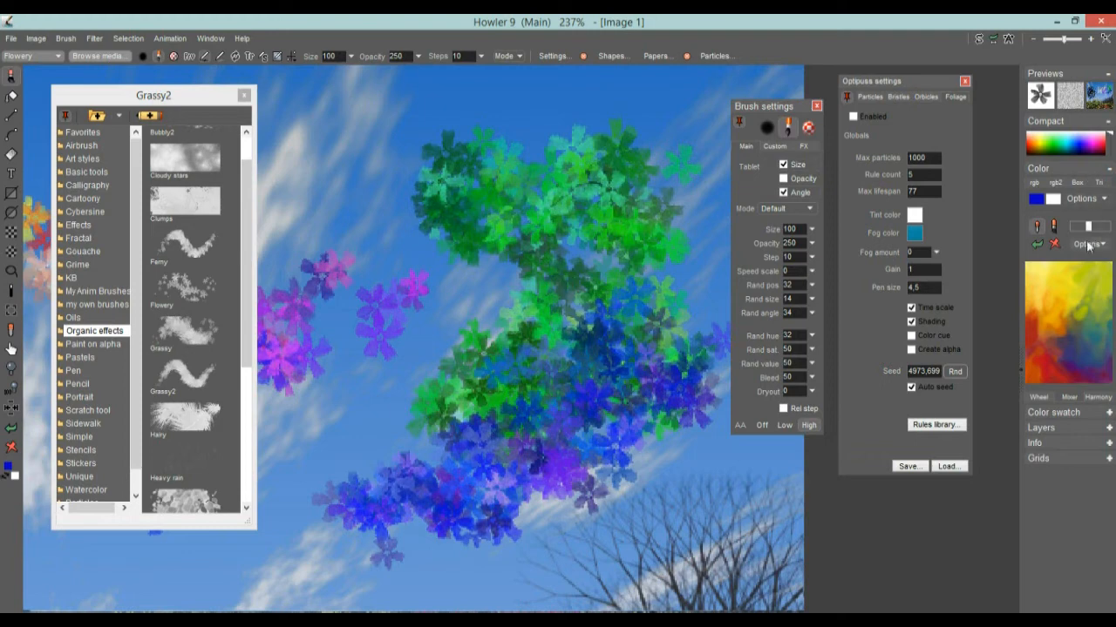
pyautogui.click(1036, 185)
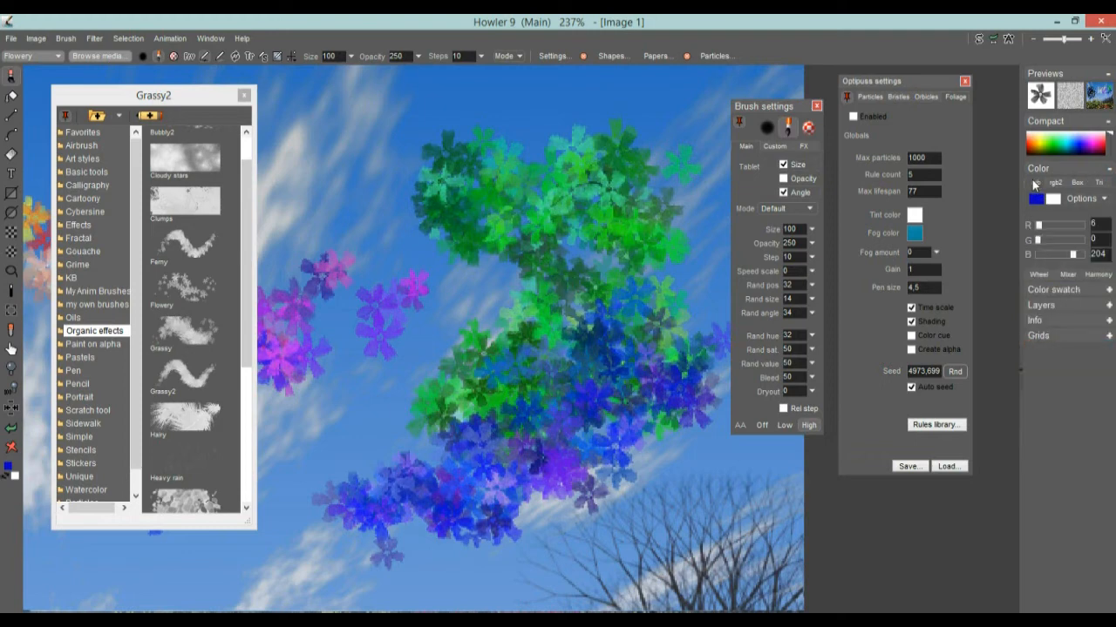
pyautogui.click(1055, 185)
pyautogui.click(1077, 184)
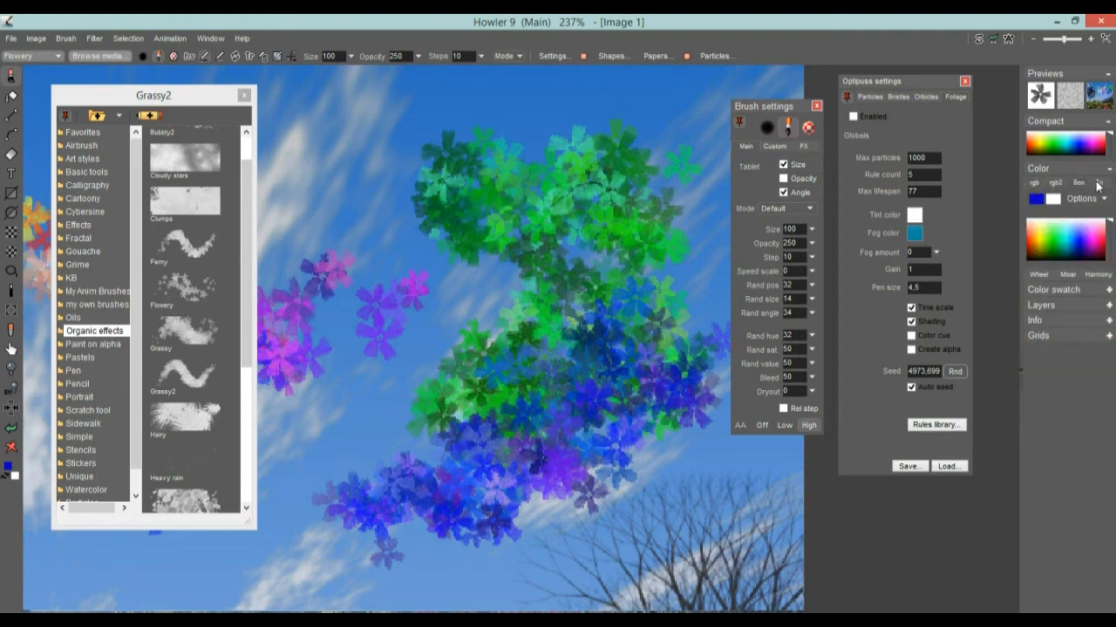
pyautogui.click(1100, 184)
pyautogui.click(1086, 184)
pyautogui.click(1037, 276)
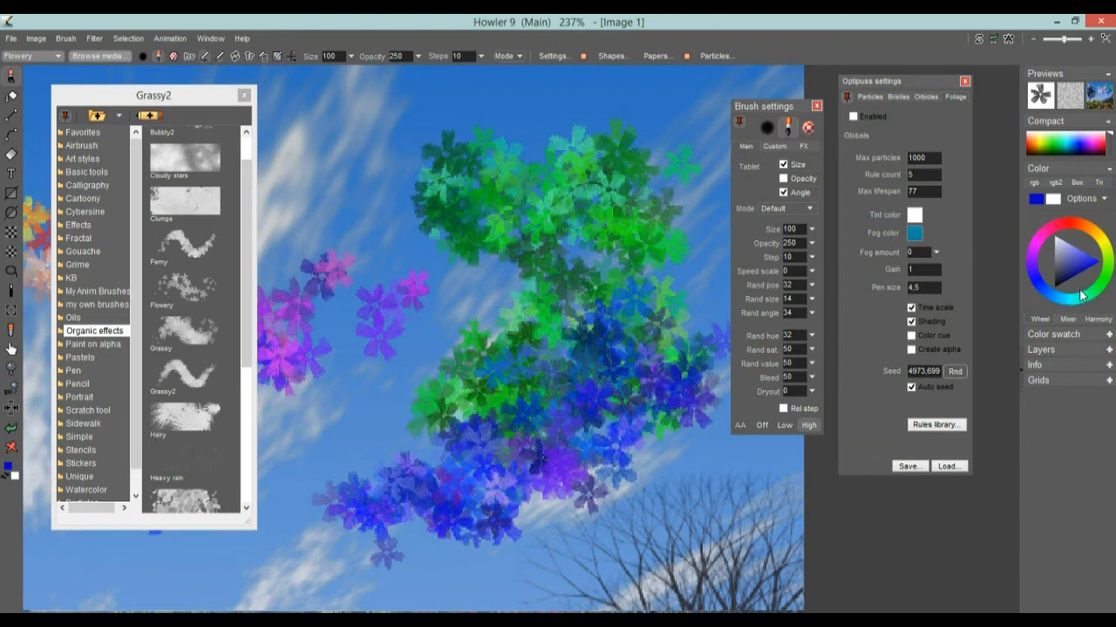
# Sample a greyish purple from the Mixer and paint dark flowers above the pink ones
pyautogui.moveTo(1098, 299); pyautogui.dragTo(1101, 246)
pyautogui.click(1079, 254)
pyautogui.click(1072, 321)
pyautogui.click(1062, 346)
pyautogui.moveTo(1099, 361); pyautogui.dragTo(1086, 327)
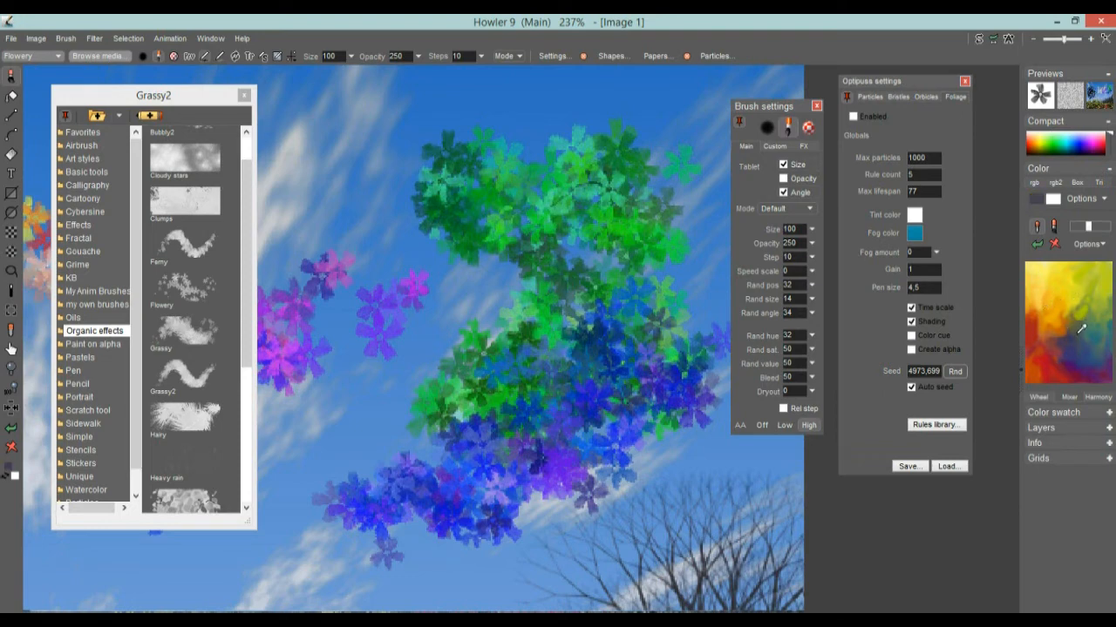
pyautogui.moveTo(327, 199); pyautogui.dragTo(377, 301)
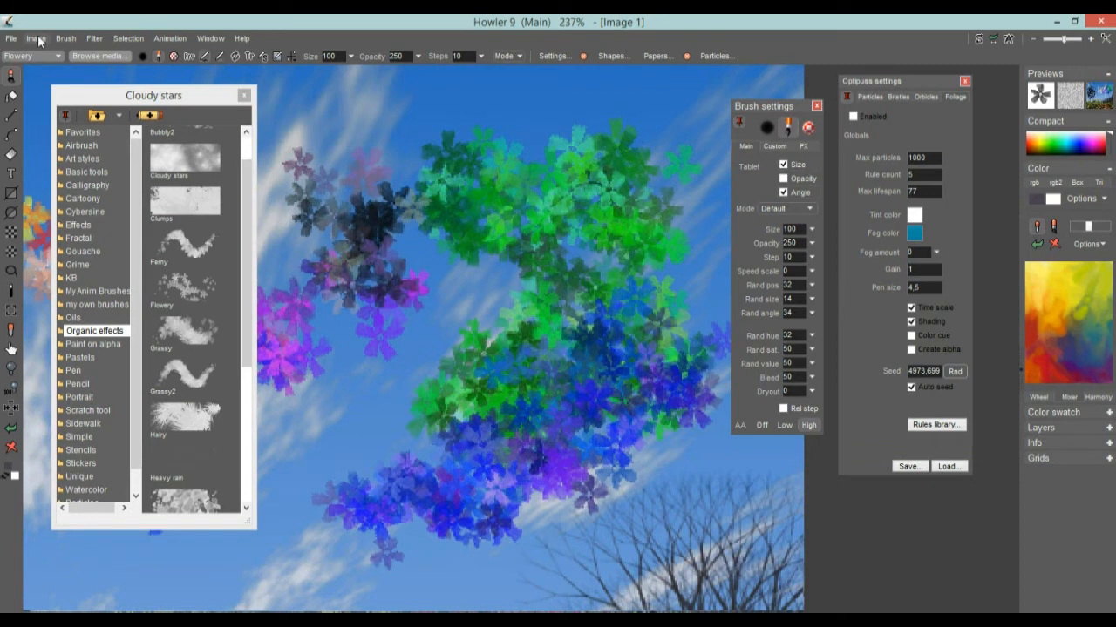
# Store a copy of the image, centre it, and sample near-black and blue from it
pyautogui.click(39, 41)
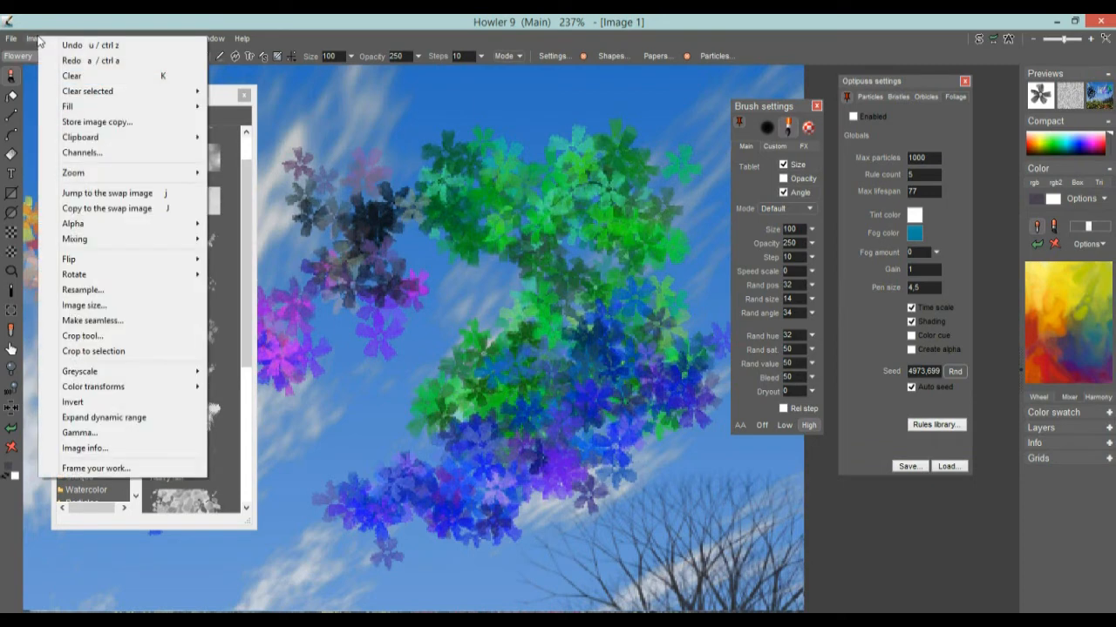
pyautogui.click(77, 123)
pyautogui.moveTo(880, 471); pyautogui.dragTo(393, 215)
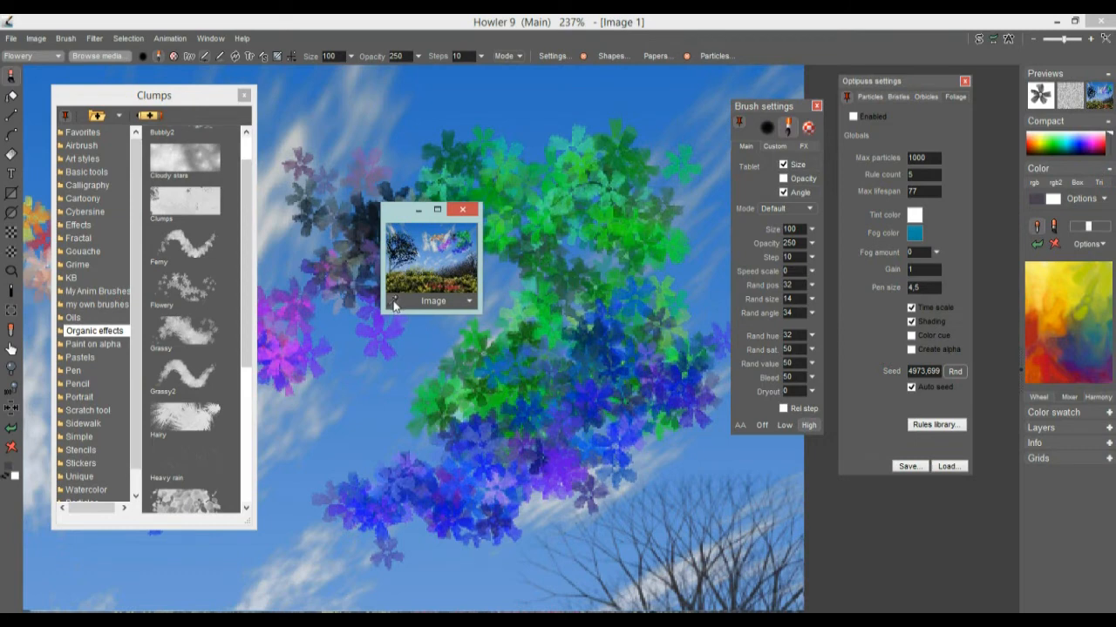
pyautogui.click(418, 257)
pyautogui.click(411, 252)
# Move the copy over the particle settings; sample dark slate, and a saturated blue as secondary colour
pyautogui.moveTo(423, 218); pyautogui.dragTo(936, 134)
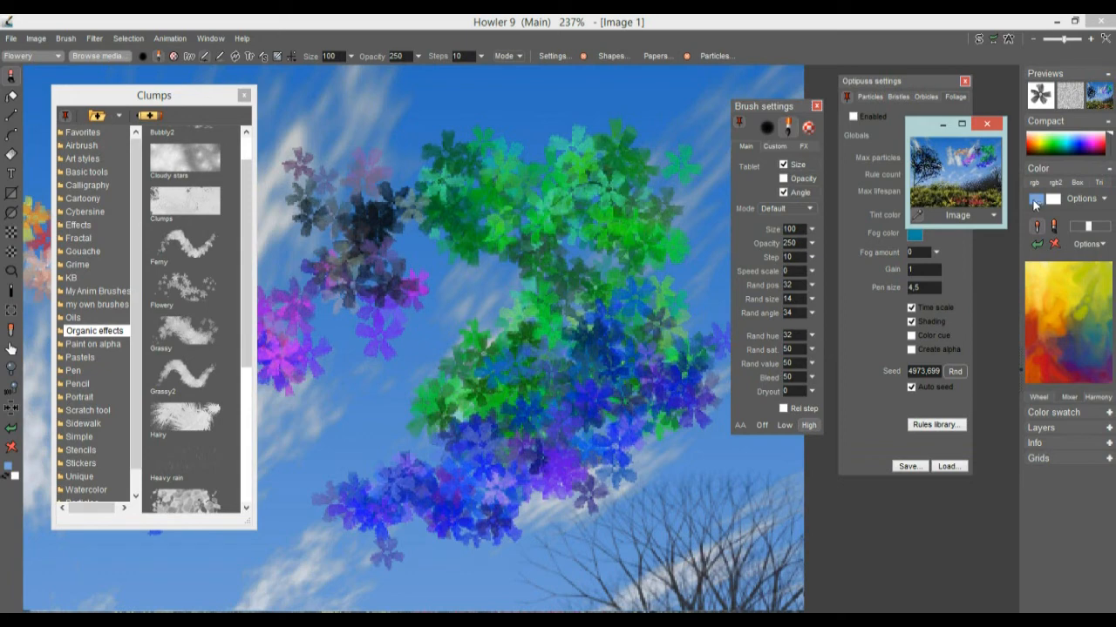
pyautogui.click(982, 193)
pyautogui.click(933, 197)
pyautogui.click(976, 179)
pyautogui.rightClick(952, 166)
pyautogui.moveTo(951, 166); pyautogui.dragTo(933, 151)
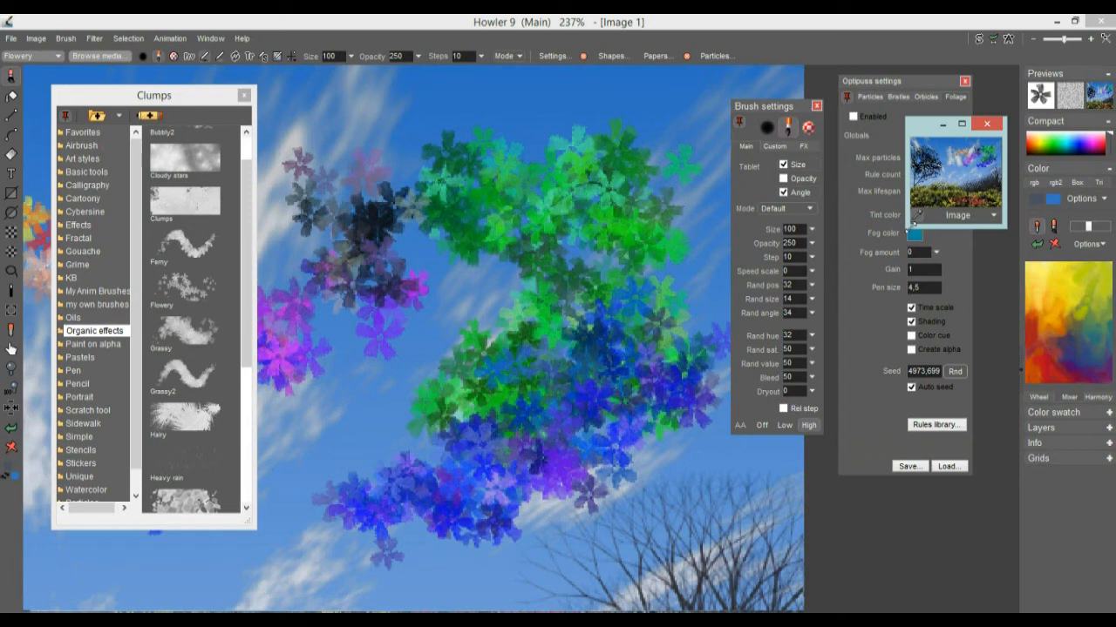
# Enlarge the image copy, sample red and light grey, and park it at the lower left
pyautogui.moveTo(908, 230); pyautogui.dragTo(709, 390)
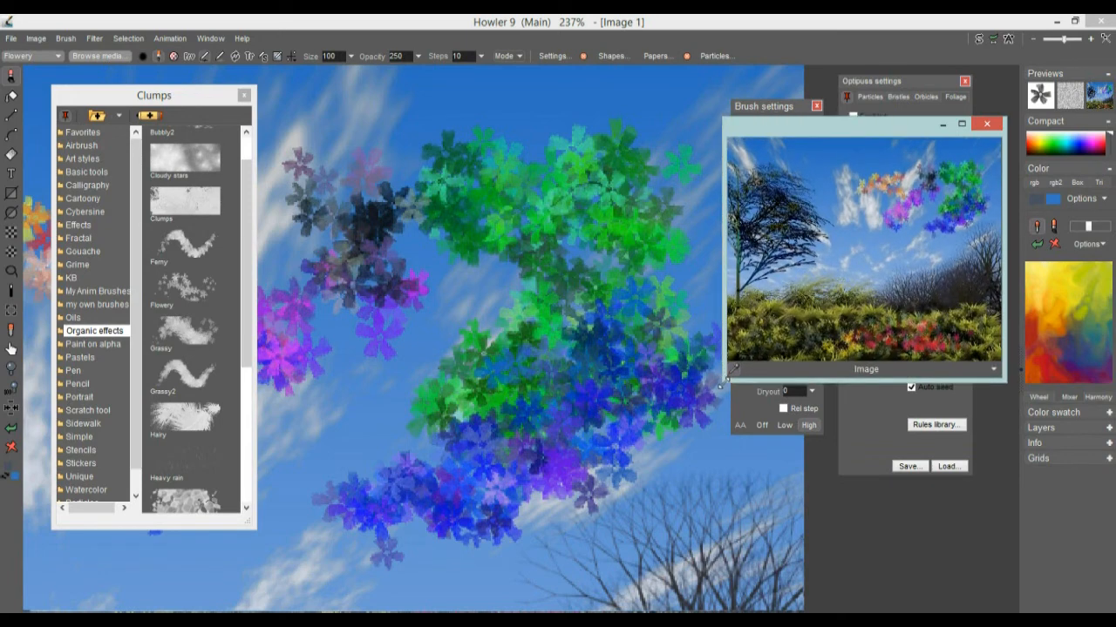
pyautogui.click(919, 340)
pyautogui.moveTo(919, 342); pyautogui.dragTo(859, 193)
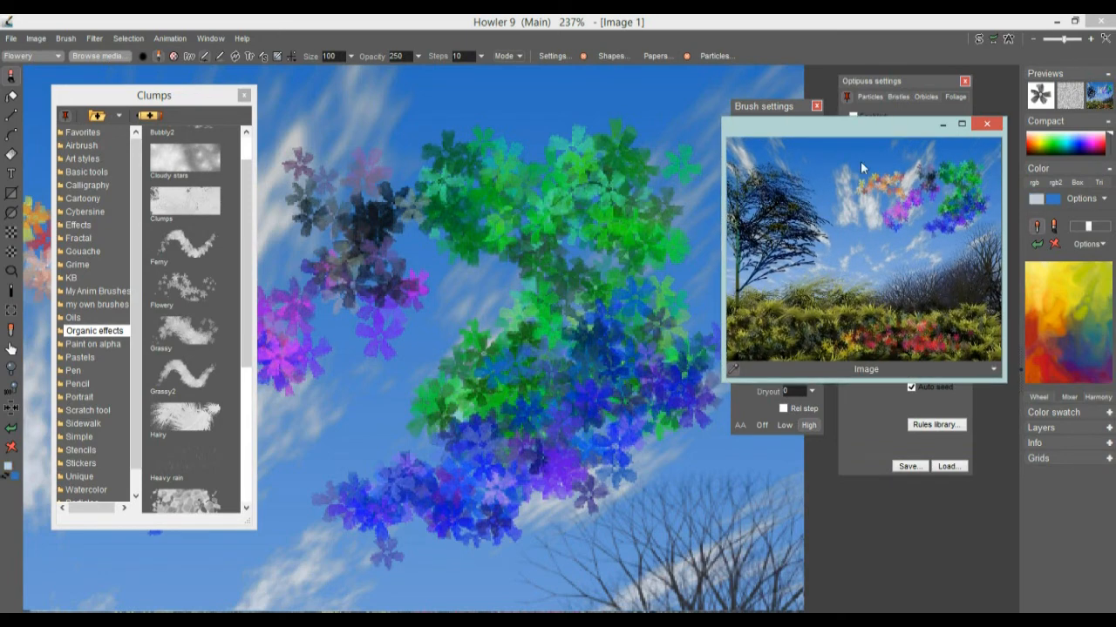
pyautogui.moveTo(909, 124)
pyautogui.mouseDown()
pyautogui.moveTo(157, 296)
pyautogui.moveTo(242, 375)
pyautogui.moveTo(239, 495)
pyautogui.mouseUp()
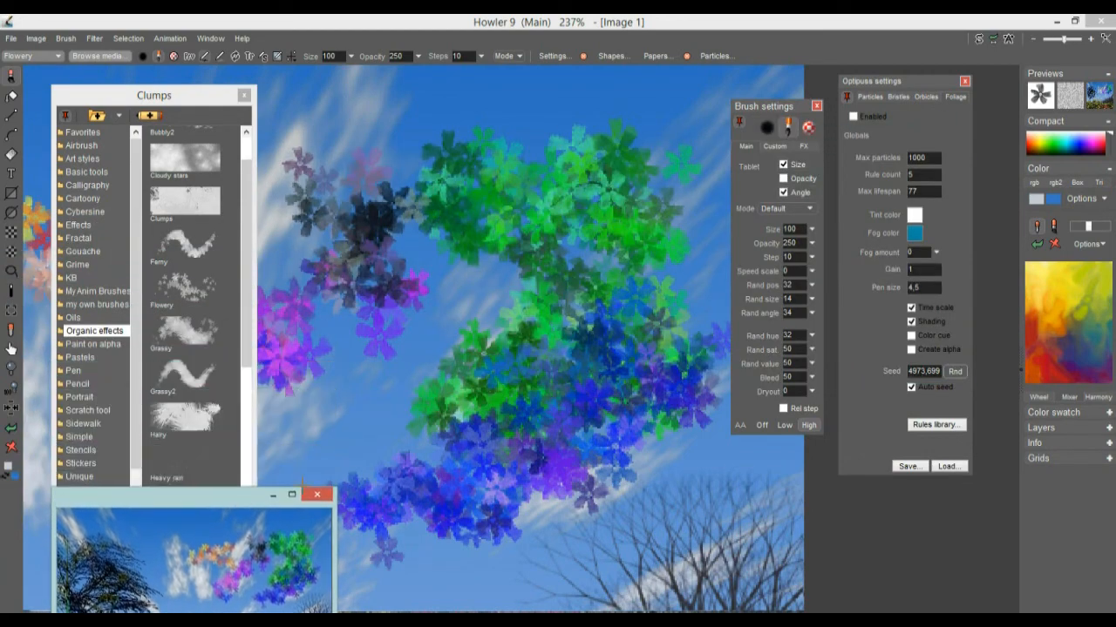
# Try green, yellow and blue-violet harmony colours, then settle on a lightened pale yellow
pyautogui.click(1075, 398)
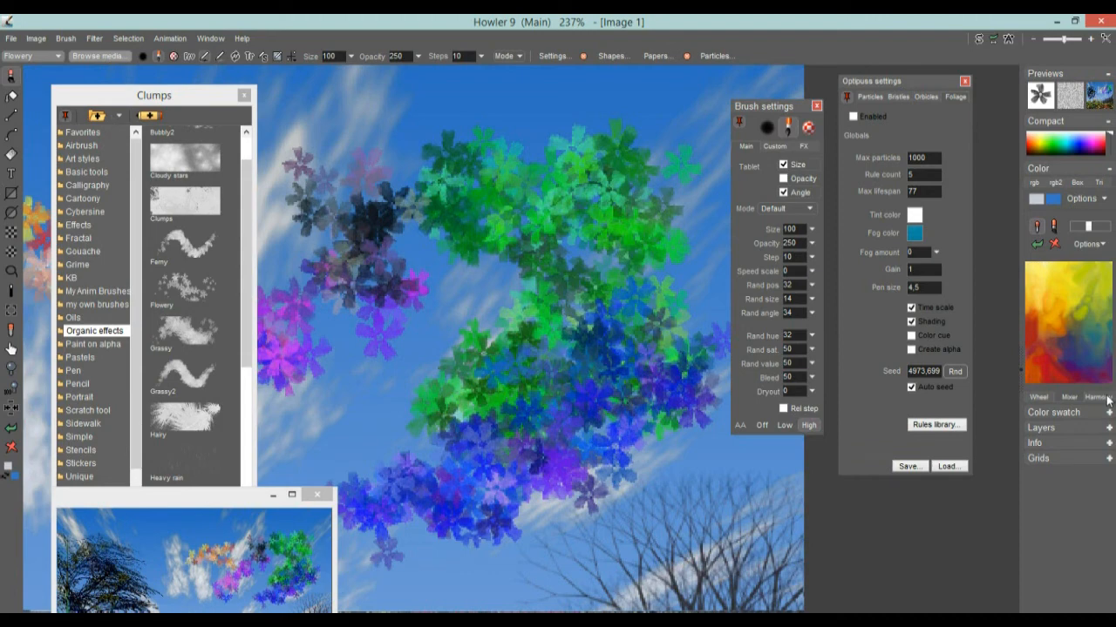
pyautogui.click(1108, 398)
pyautogui.click(1082, 235)
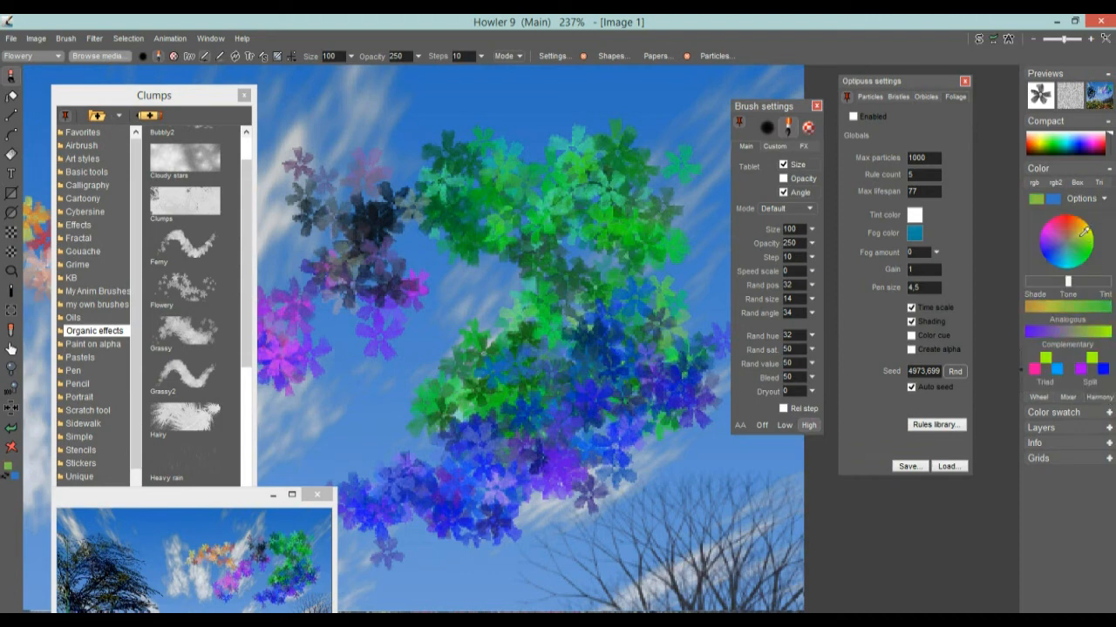
pyautogui.click(1089, 328)
pyautogui.click(1069, 330)
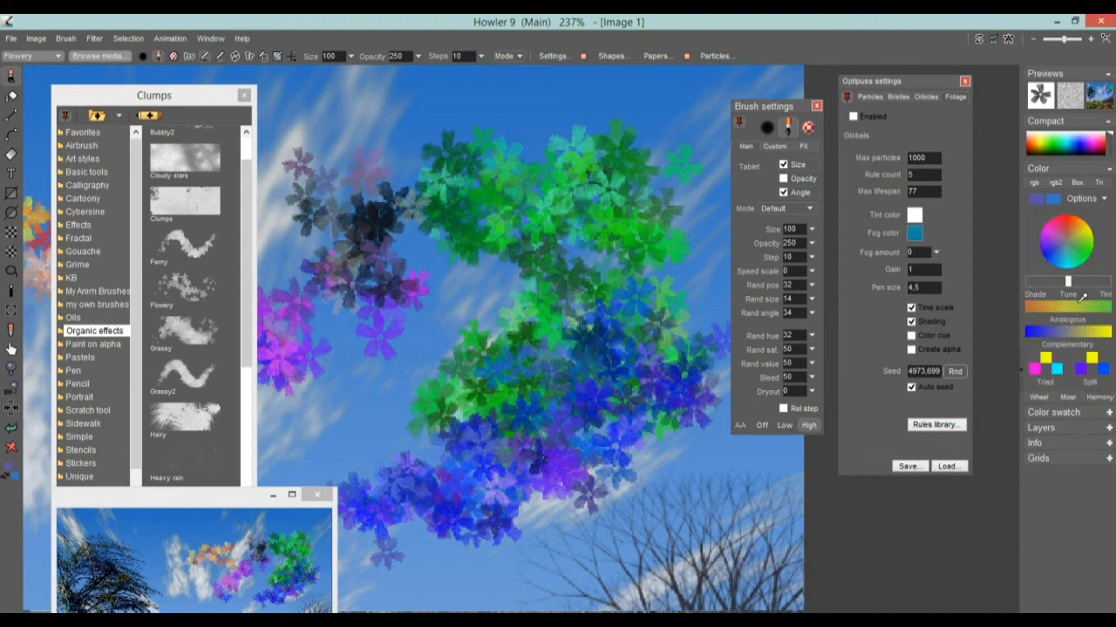
pyautogui.moveTo(1069, 282)
pyautogui.mouseDown()
pyautogui.moveTo(1051, 283)
pyautogui.moveTo(1089, 283)
pyautogui.mouseUp()
pyautogui.click(1082, 232)
pyautogui.click(1105, 200)
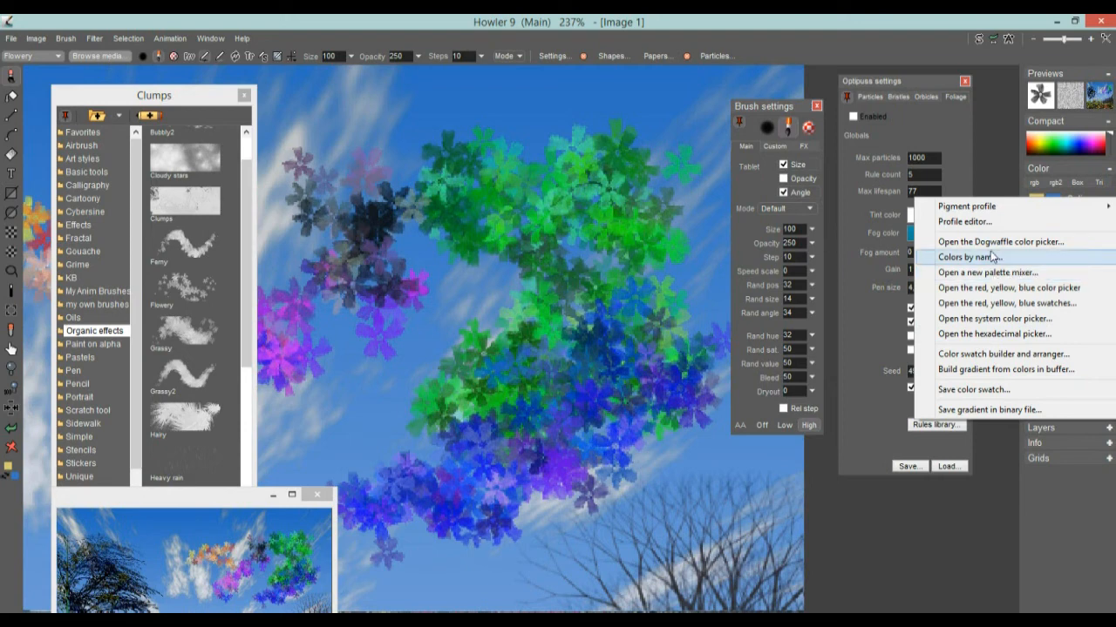
pyautogui.click(1077, 506)
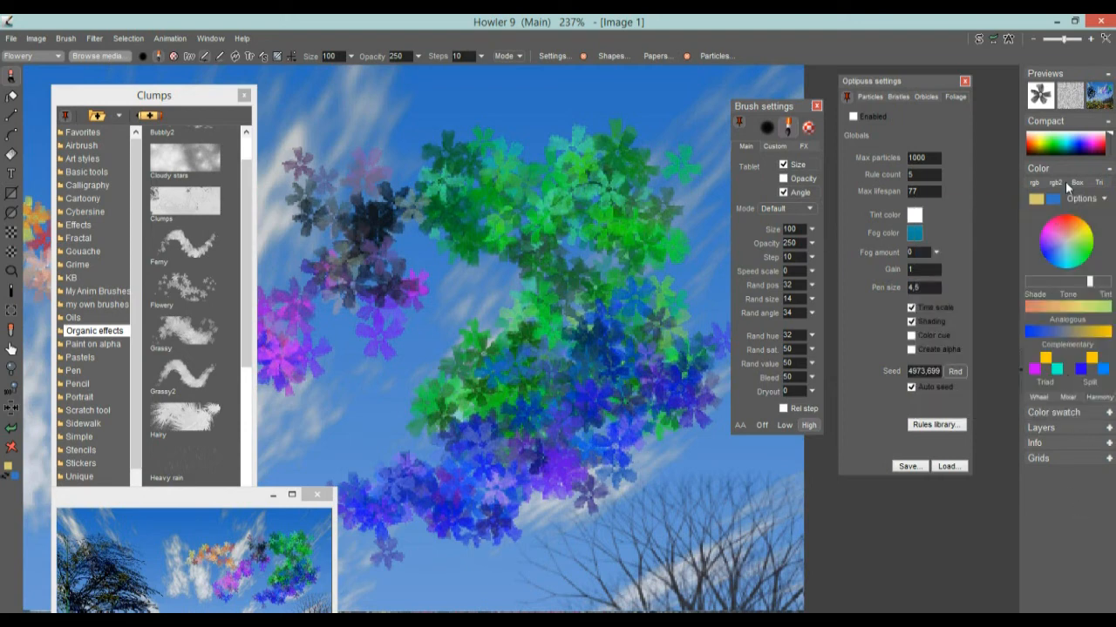
pyautogui.click(219, 41)
pyautogui.moveTo(288, 60)
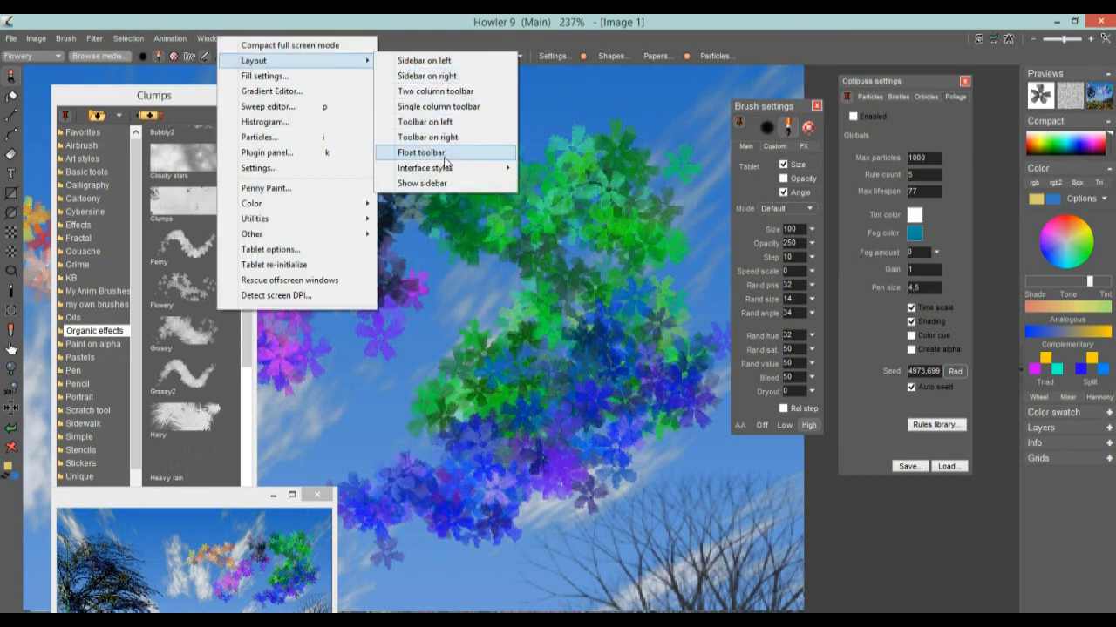
pyautogui.click(426, 184)
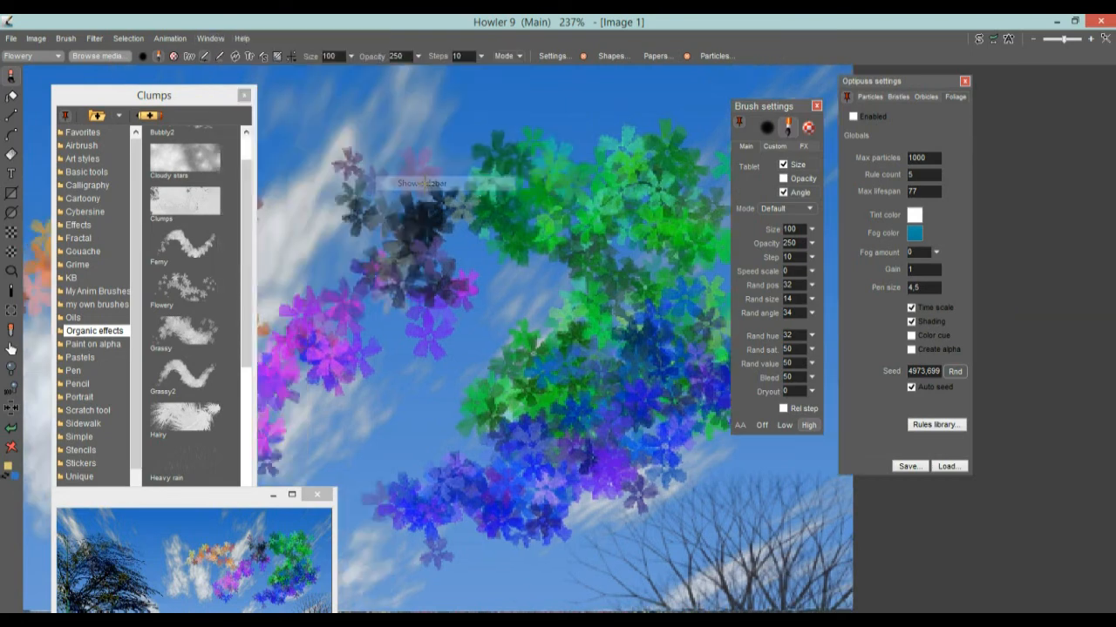
pyautogui.click(206, 41)
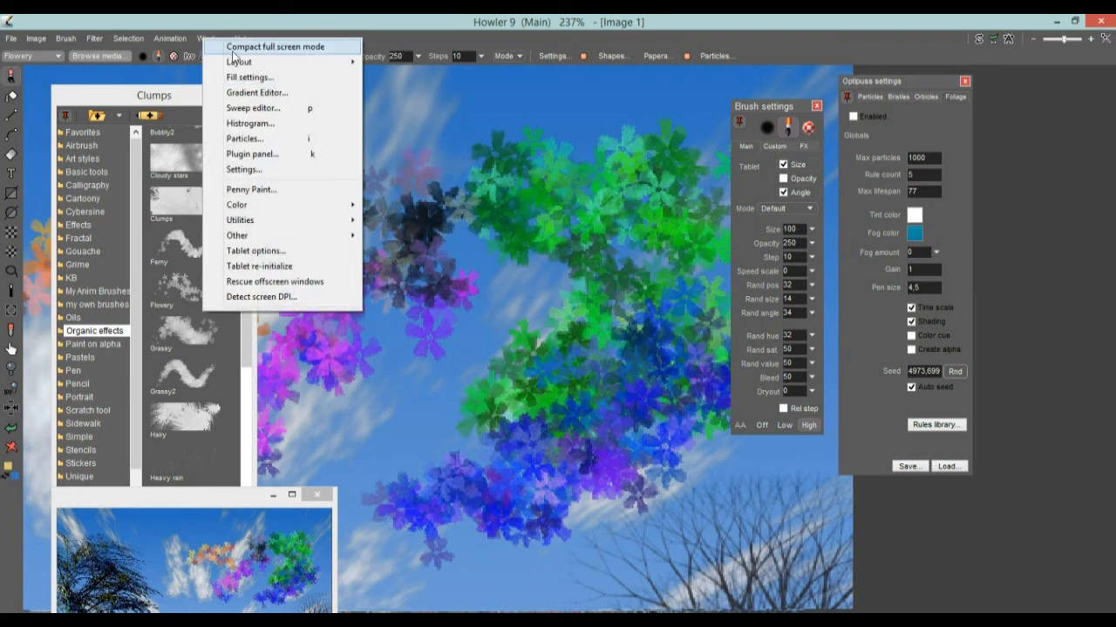
pyautogui.moveTo(240, 65)
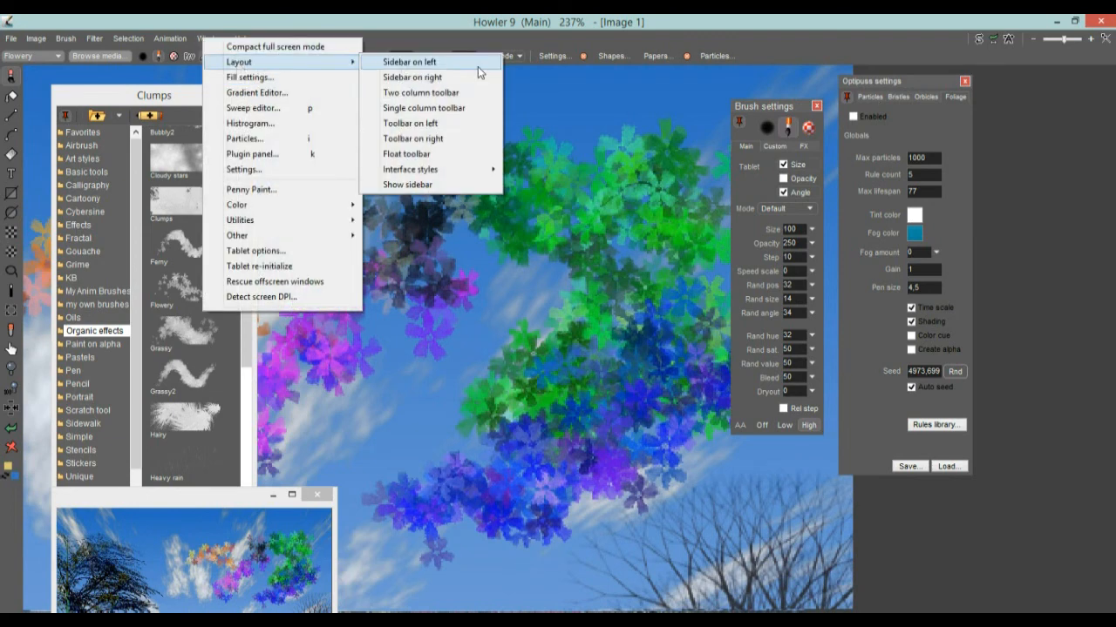
pyautogui.click(407, 185)
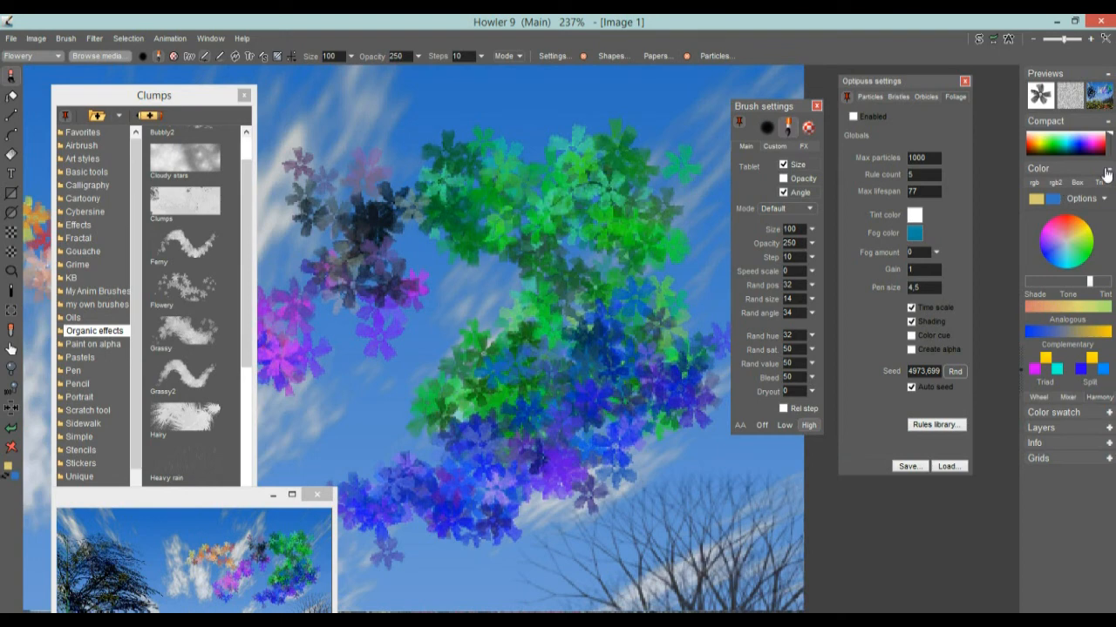
# Collapse the Compact and Color panels, expand Layers showing Layer 0, then re-expand Color
pyautogui.click(1110, 124)
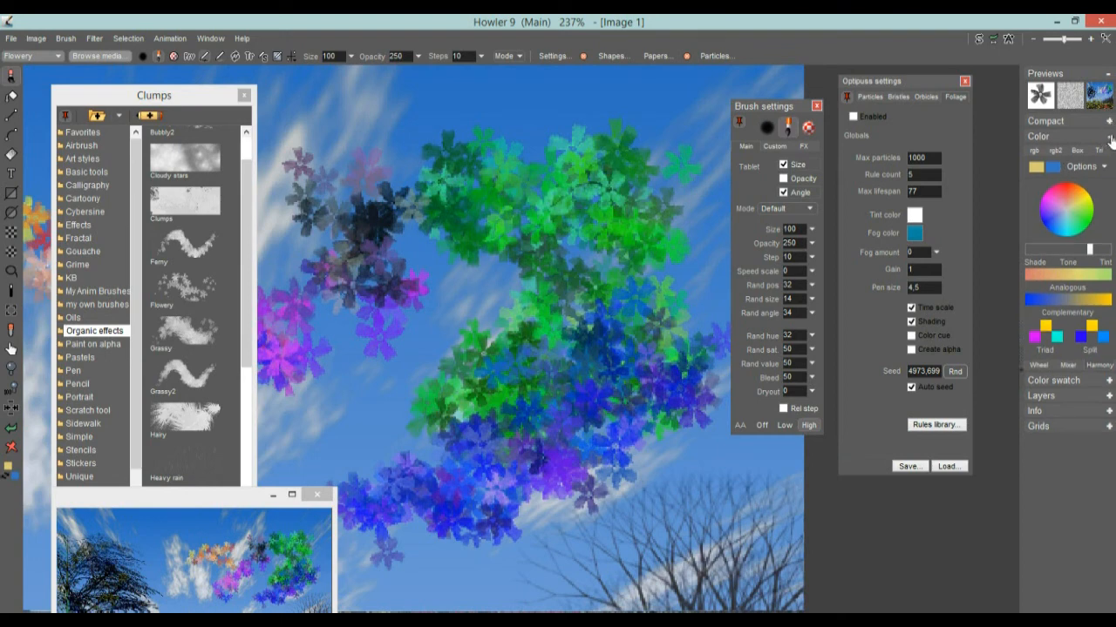
pyautogui.click(1109, 137)
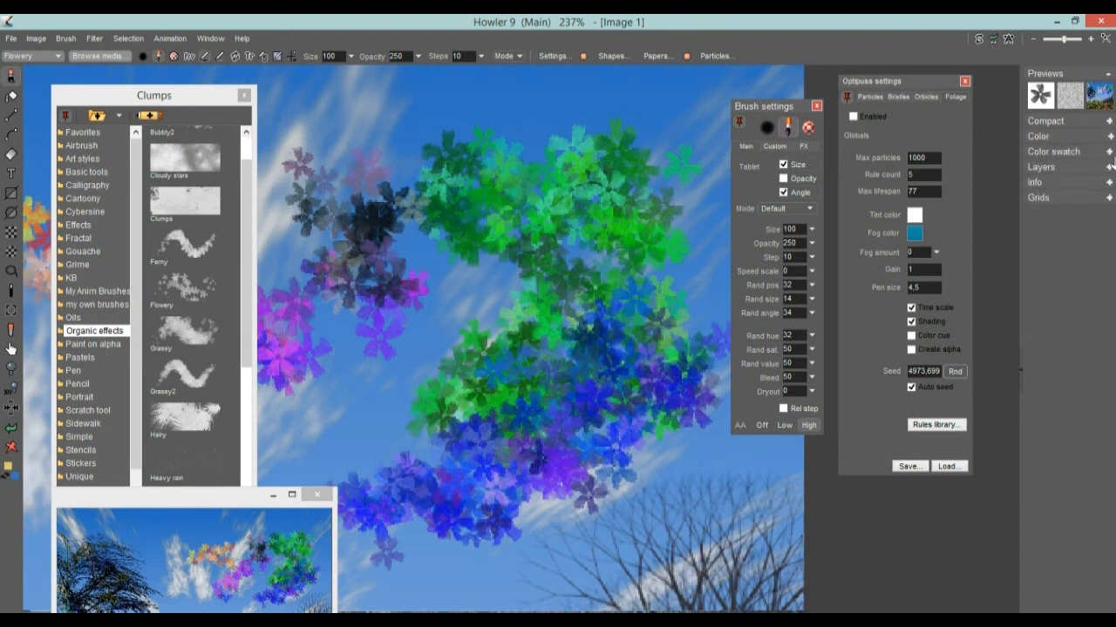
pyautogui.click(1107, 167)
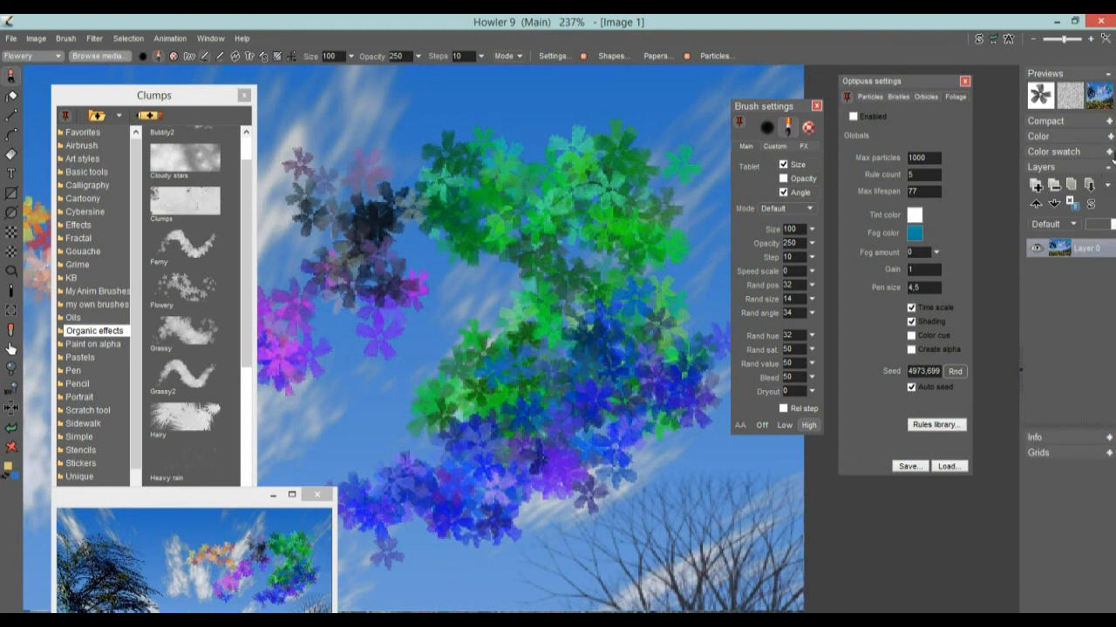
pyautogui.click(1111, 137)
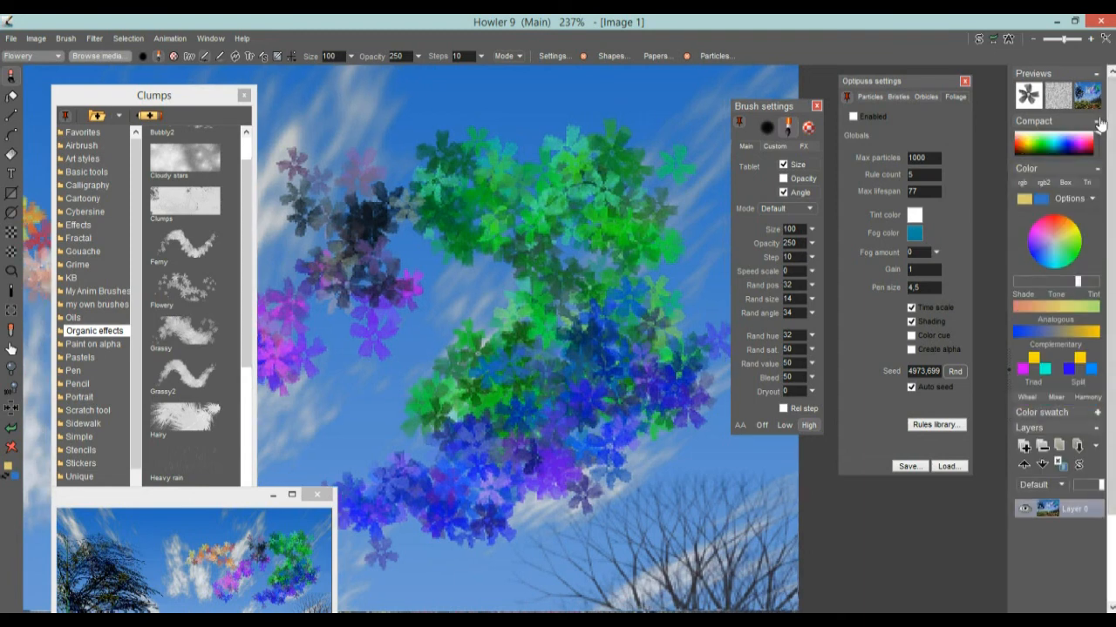